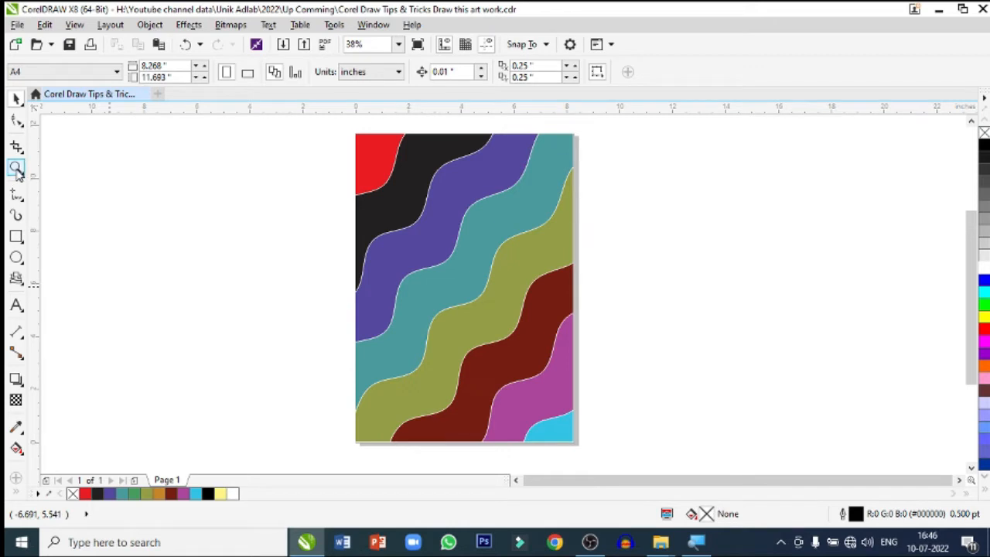
click(16, 168)
right_click(493, 254)
drag(424, 213, 605, 384)
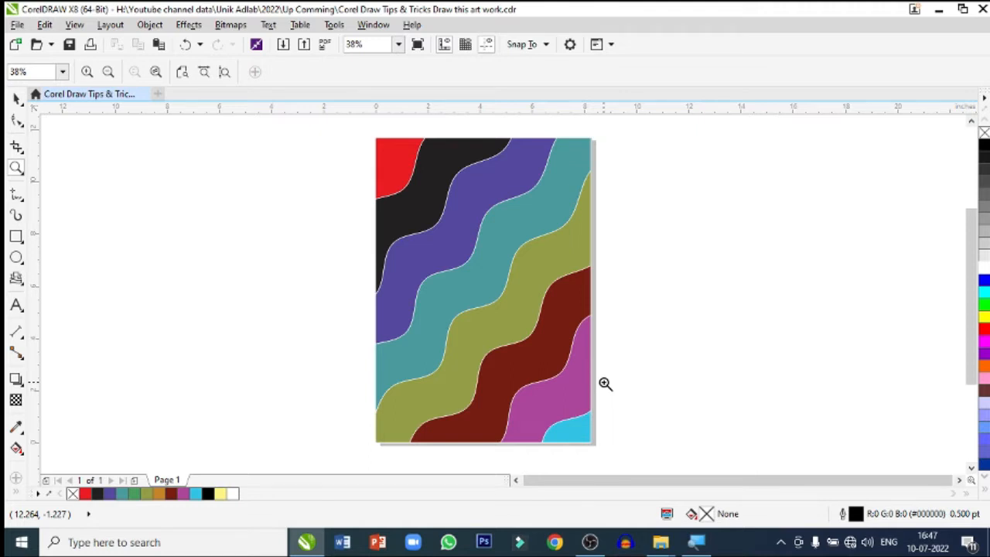
right_click(471, 274)
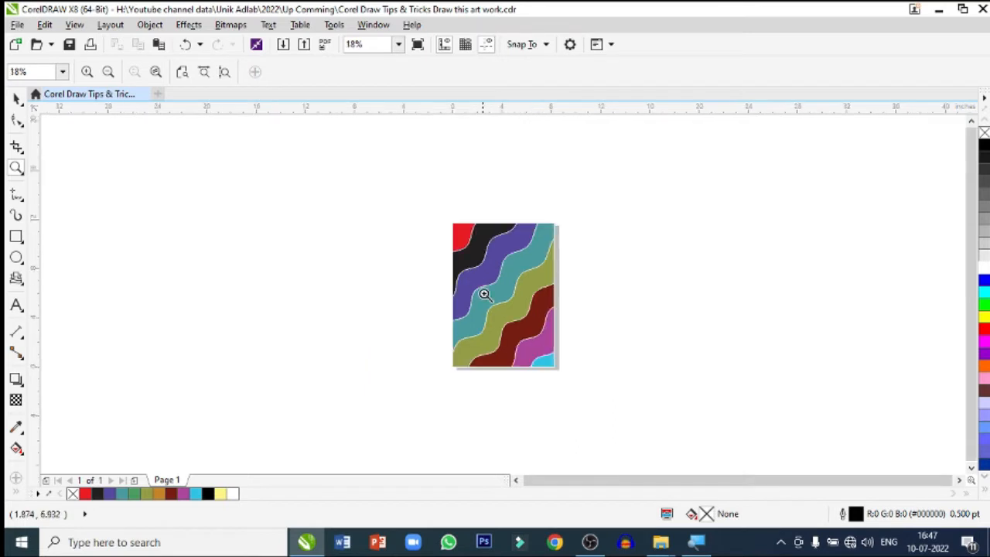
drag(438, 201, 608, 379)
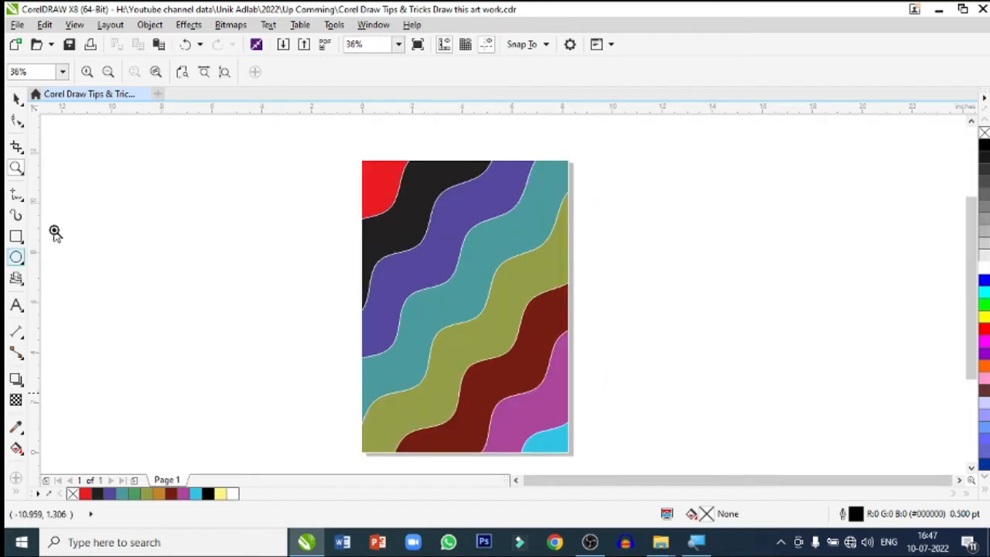
- Add a blank second page after the artwork page and make it the active page
click(15, 100)
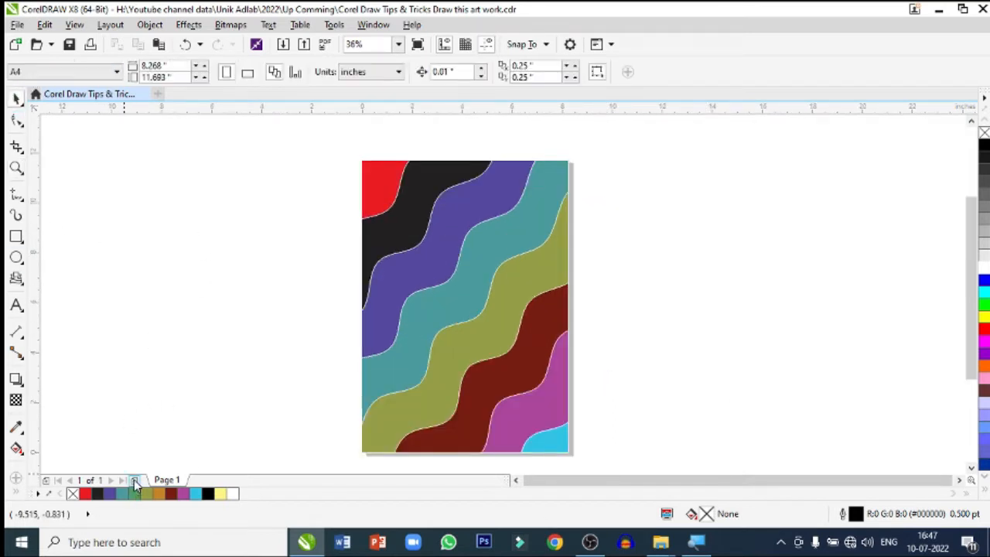
click(134, 480)
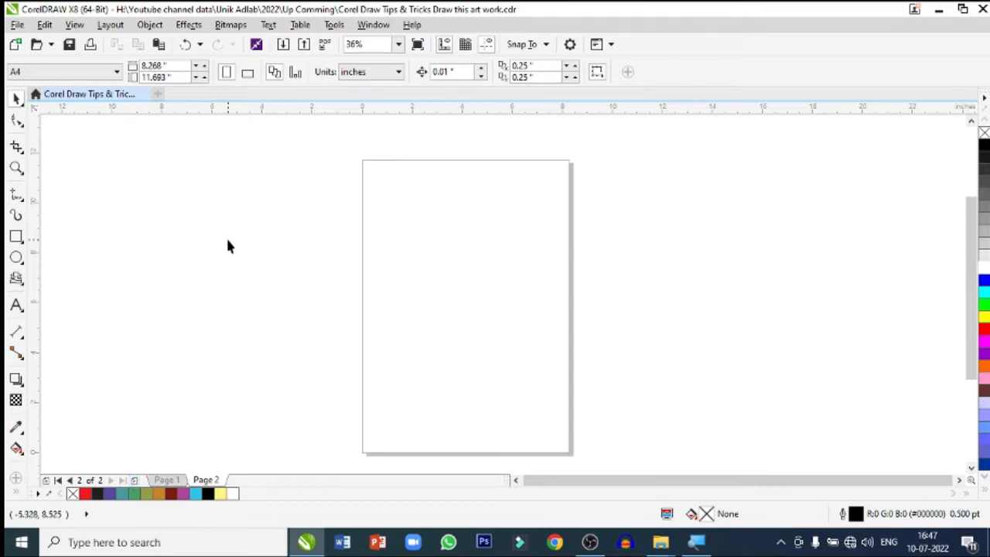
click(168, 481)
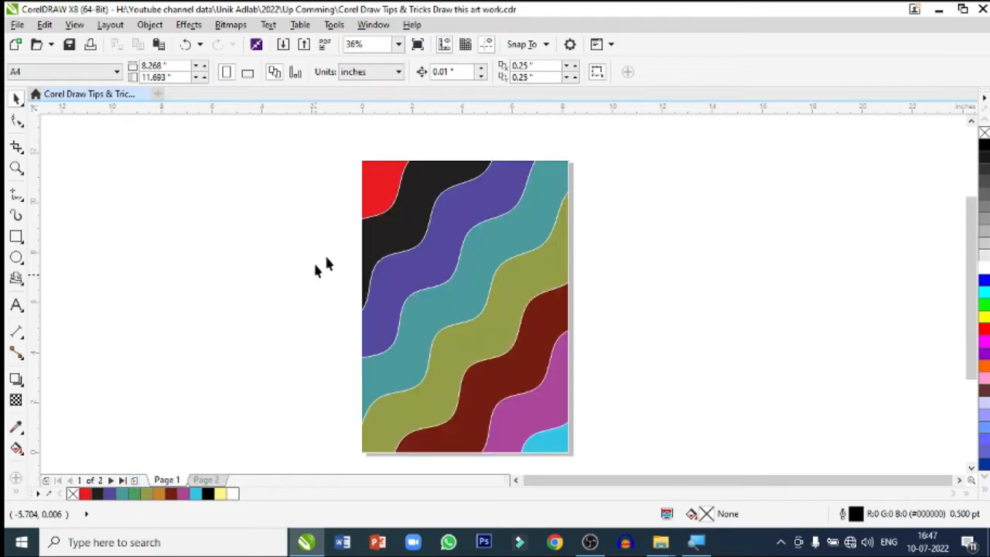
click(206, 481)
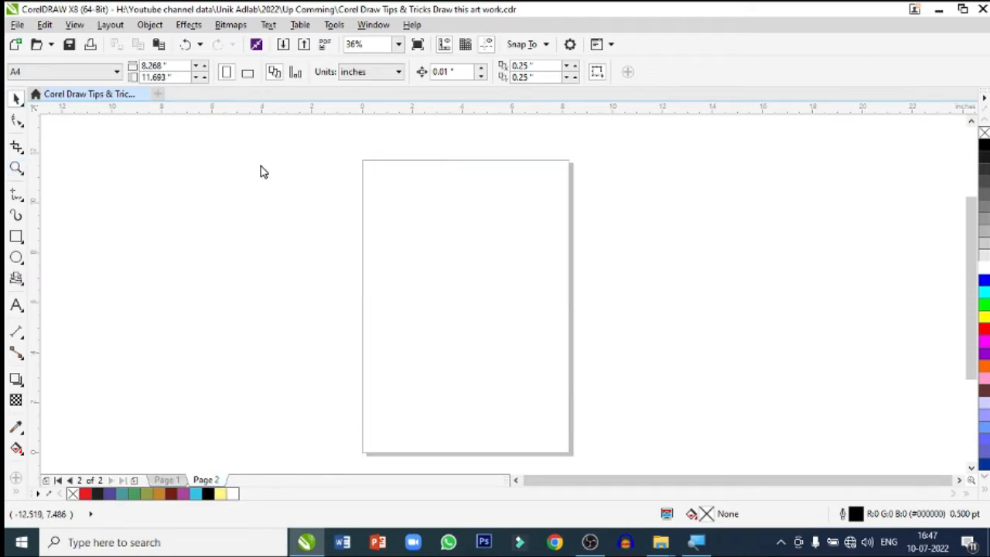
- Draw a straight horizontal line about 7.5 inches long across the upper part of page 2 with the Freehand tool
key(z)
drag(305, 149, 648, 375)
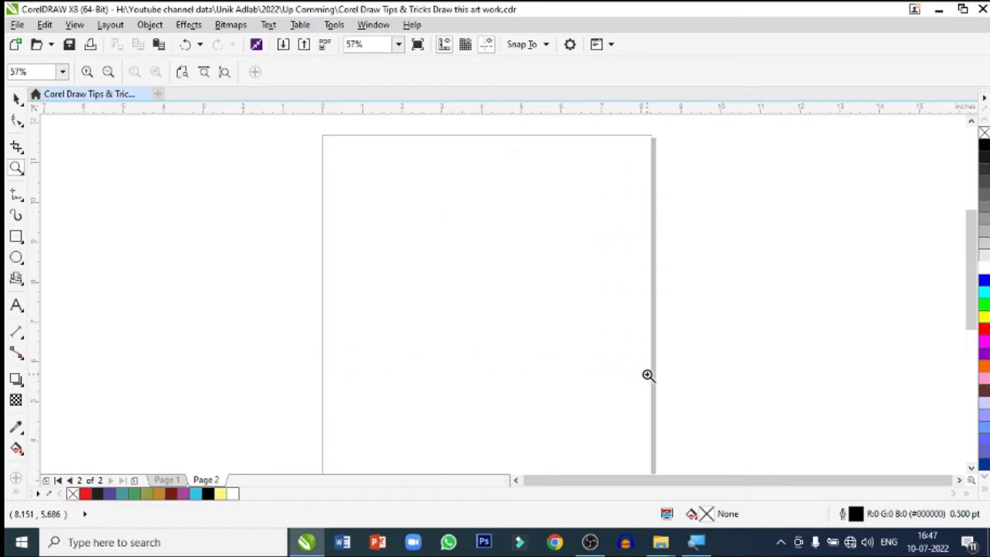
drag(285, 121, 737, 377)
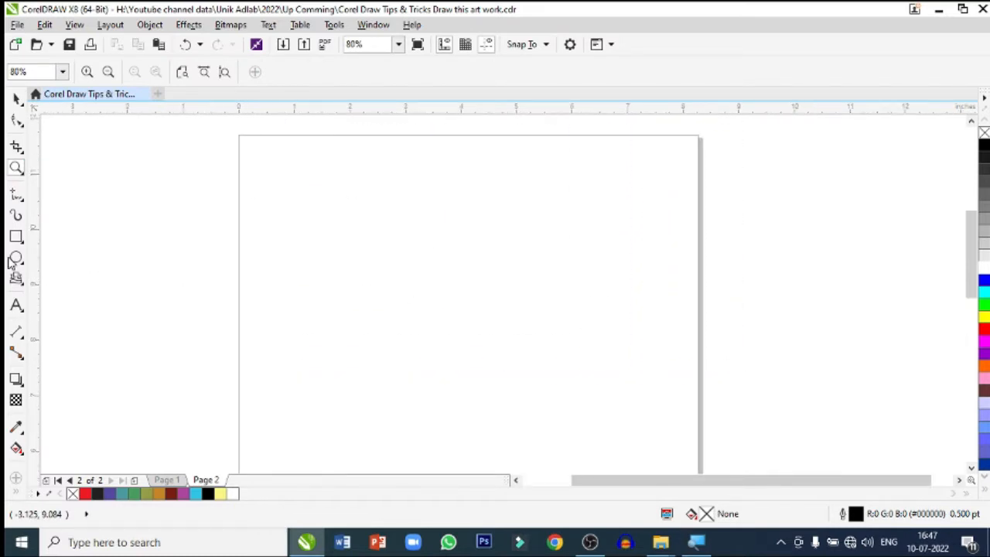
click(17, 200)
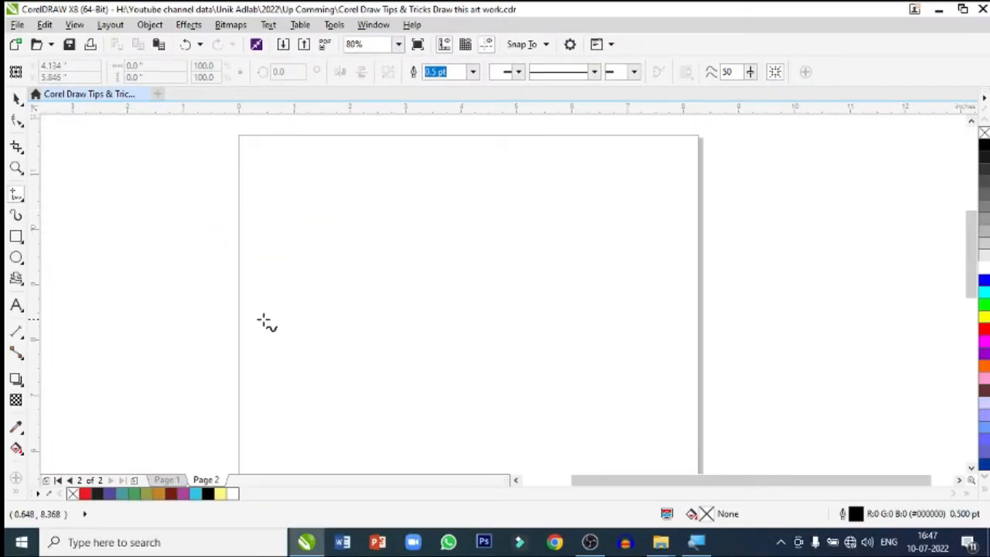
click(262, 220)
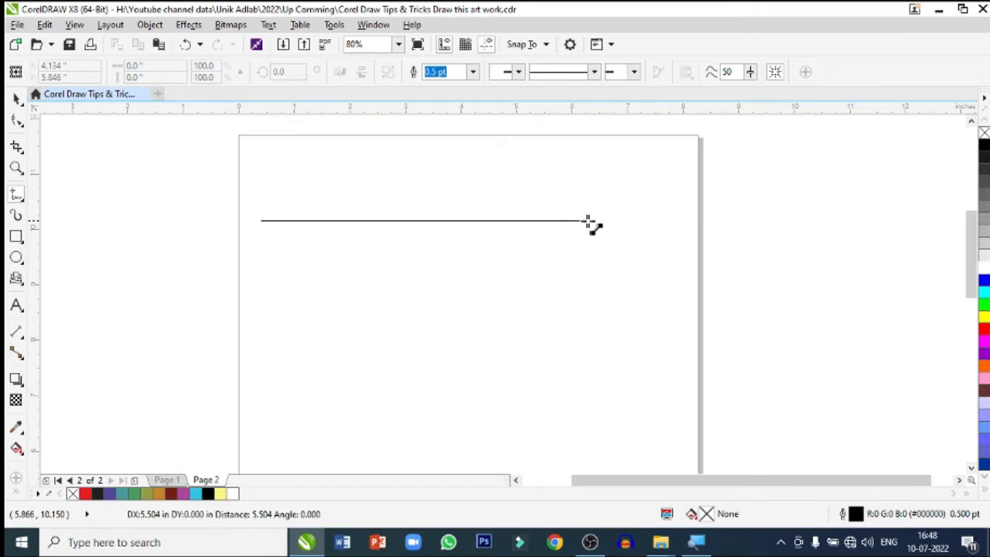
click(678, 221)
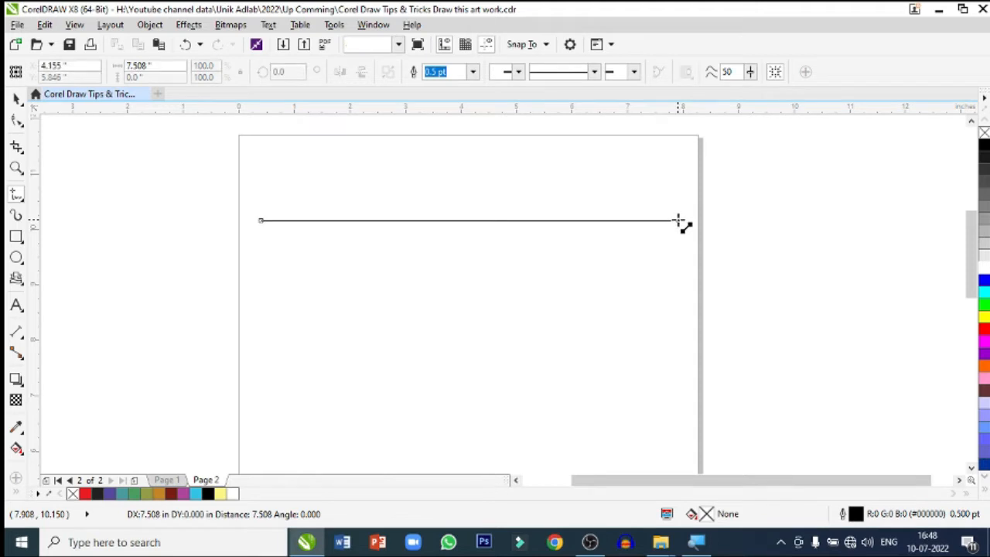
- Shift the horizontal line slightly left so its centre sits at about X 4.04 inches, and keep it selected
click(17, 98)
drag(470, 220, 464, 221)
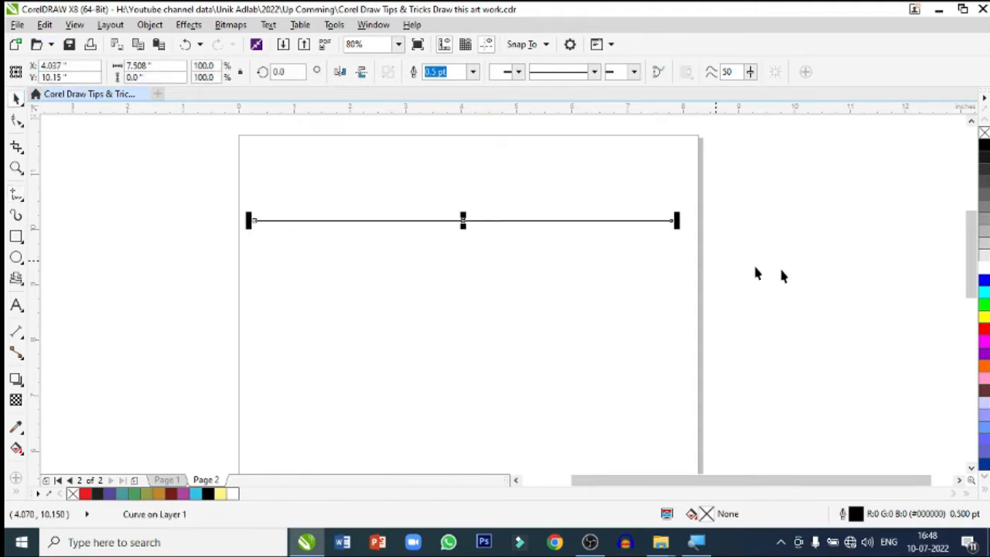
click(797, 272)
click(446, 221)
- Add eleven roughly evenly spaced nodes along the horizontal line between its two end nodes with the Shape tool
click(17, 167)
drag(210, 150, 658, 328)
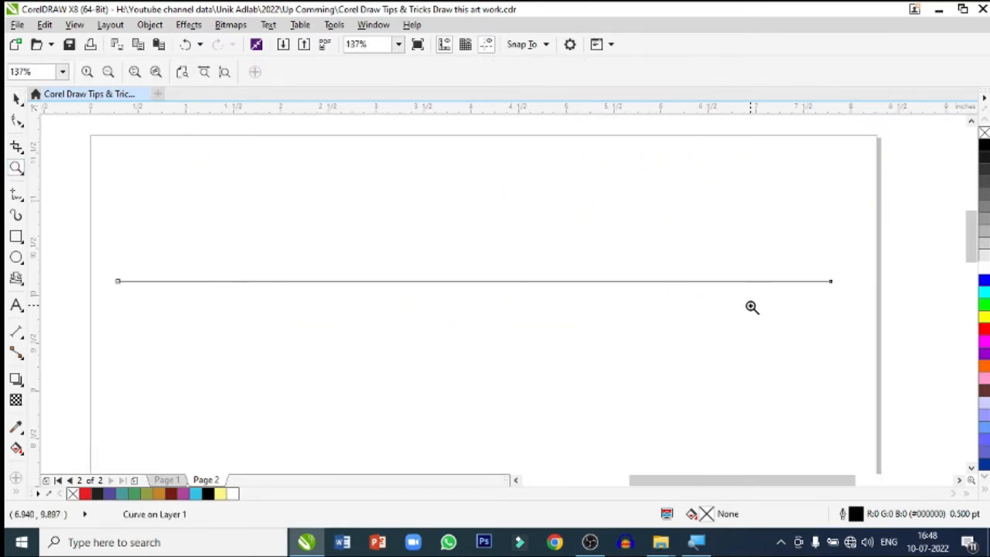
click(17, 98)
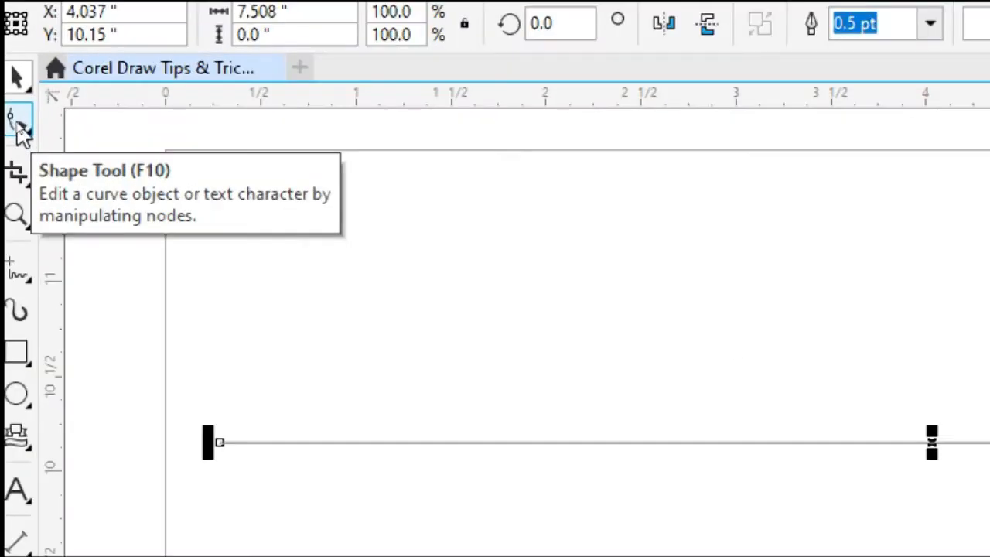
click(19, 124)
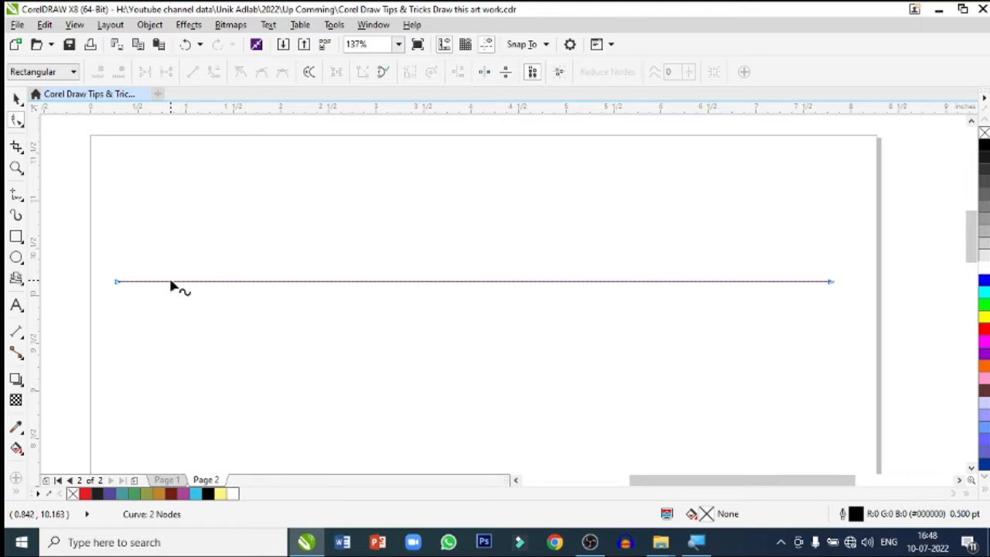
double_click(171, 283)
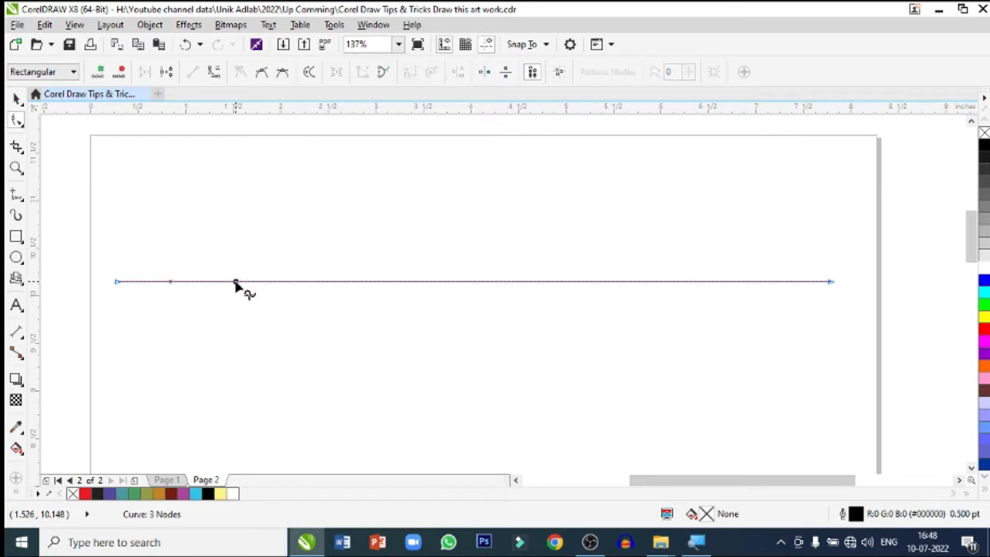
double_click(236, 282)
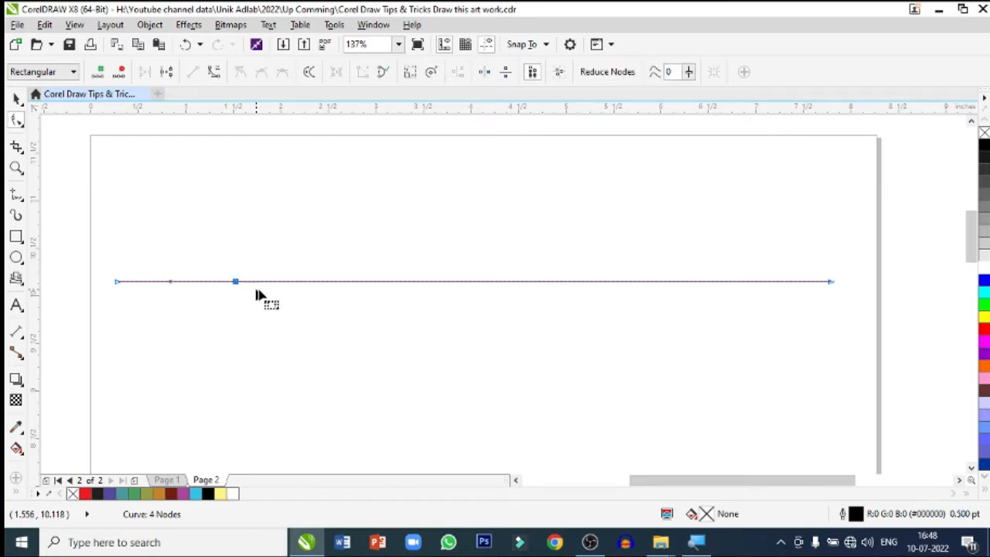
double_click(295, 284)
double_click(359, 282)
double_click(423, 282)
double_click(486, 283)
double_click(553, 282)
double_click(622, 282)
double_click(681, 282)
double_click(735, 282)
double_click(782, 283)
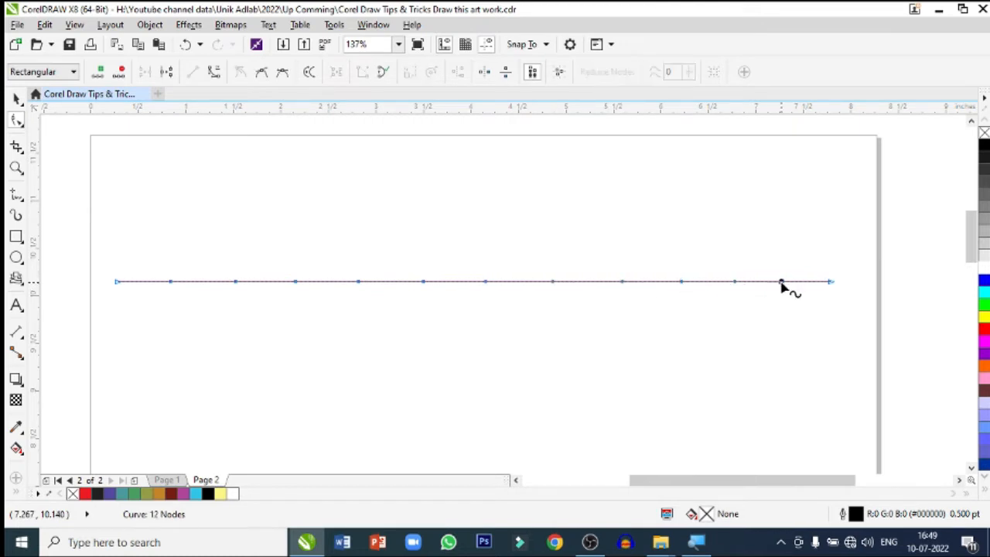
double_click(780, 282)
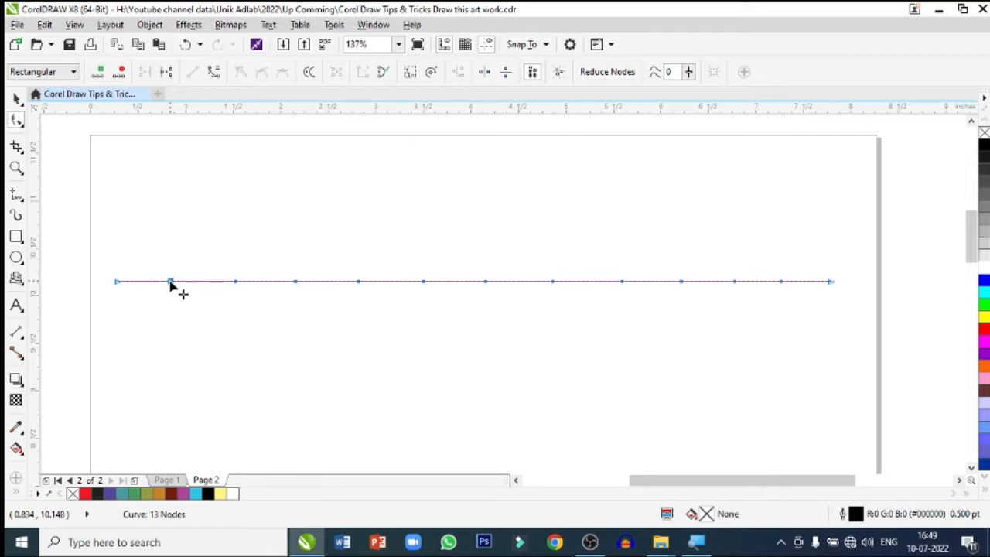
- Move the first five inner nodes from the left alternately up and down to start a zigzag
drag(171, 284, 171, 260)
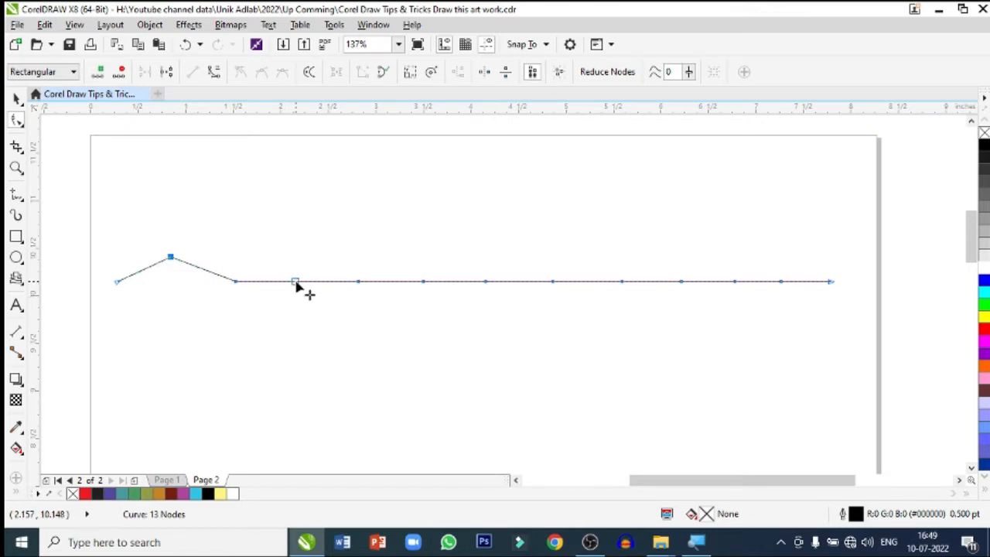
drag(295, 284, 296, 302)
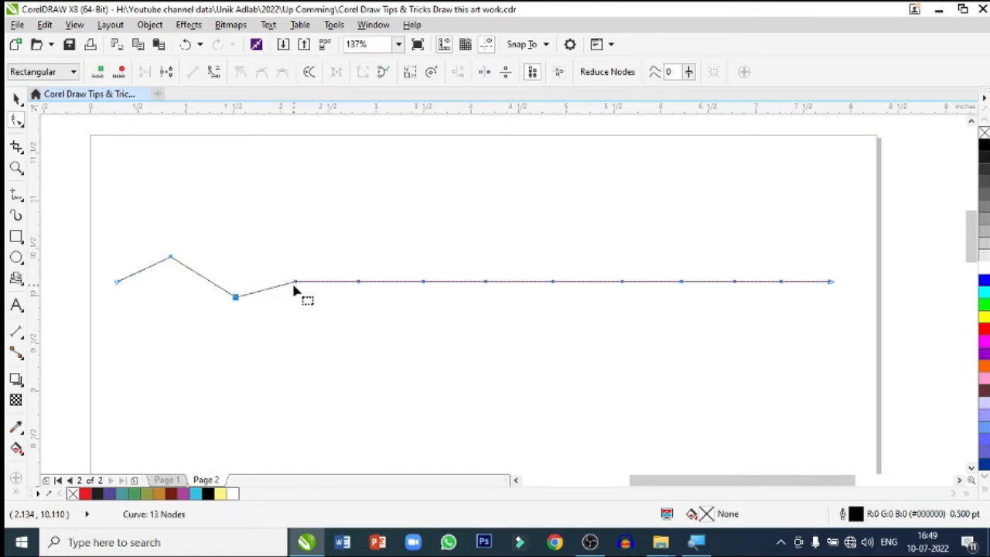
drag(295, 283, 296, 265)
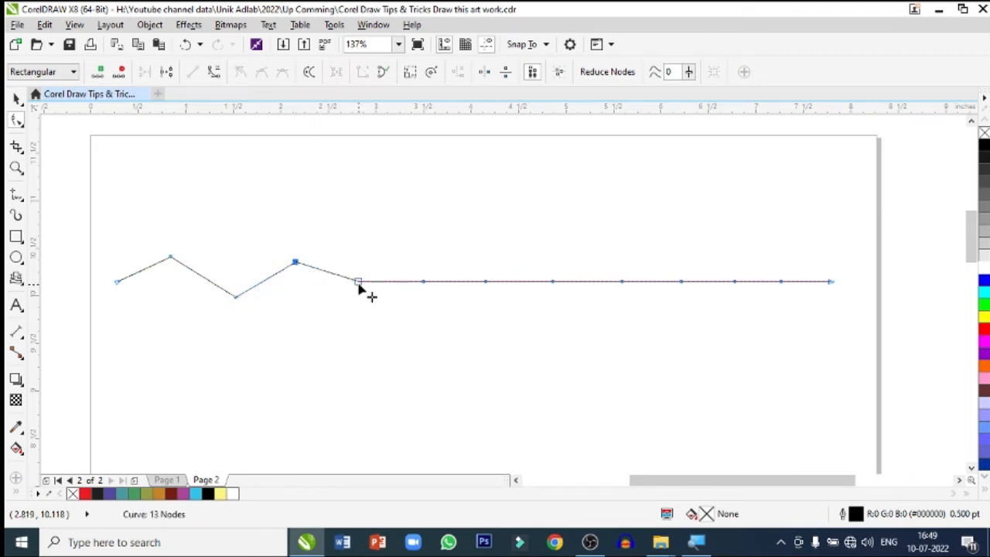
mouse_move(359, 289)
mouse_down()
mouse_move(359, 302)
mouse_move(359, 291)
mouse_up()
drag(423, 283, 424, 267)
key(ctrl+z)
double_click(423, 282)
double_click(423, 288)
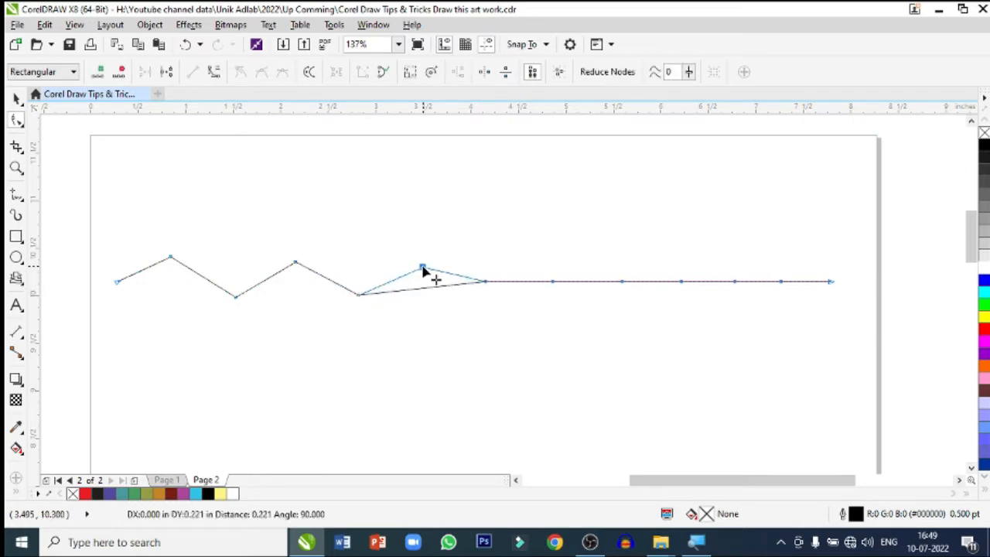
- Continue the zigzag by moving the remaining inner nodes alternately down and up, and lower both end nodes to valley height
drag(486, 283, 486, 293)
drag(553, 283, 553, 269)
drag(622, 281, 622, 293)
drag(681, 282, 681, 267)
drag(735, 288, 833, 292)
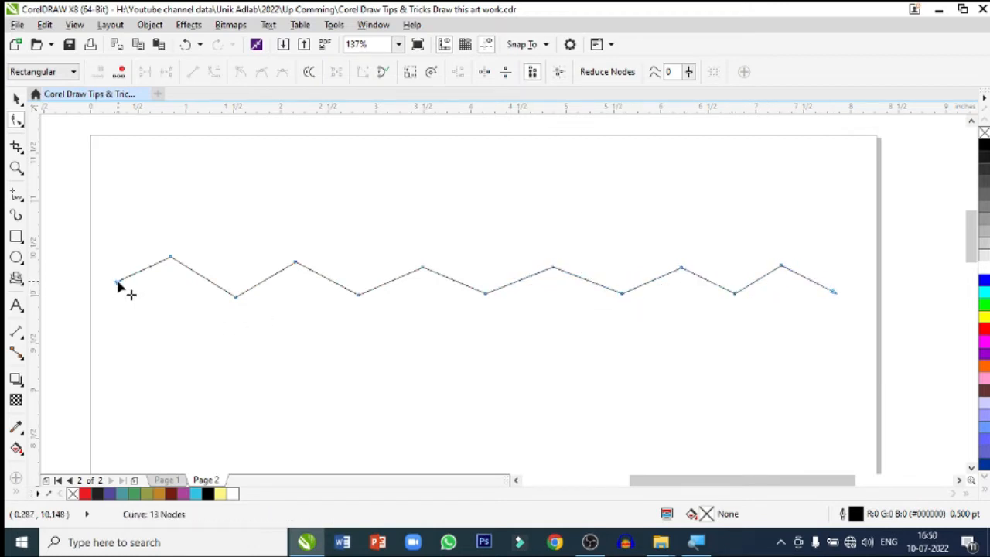
drag(117, 283, 120, 294)
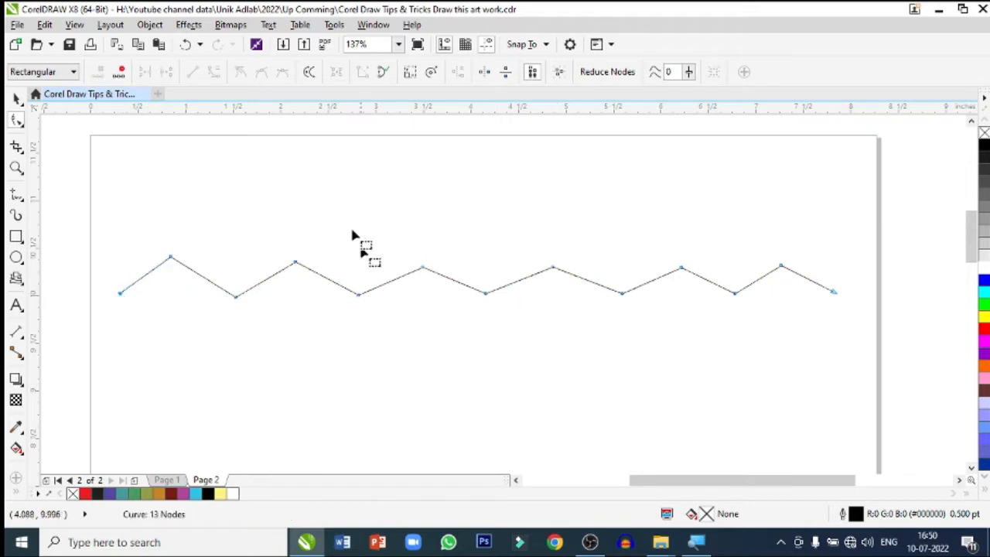
- Place two horizontal guidelines, one at the zigzag's highest peak and one at its lowest valley
click(17, 98)
drag(489, 110, 493, 261)
click(491, 257)
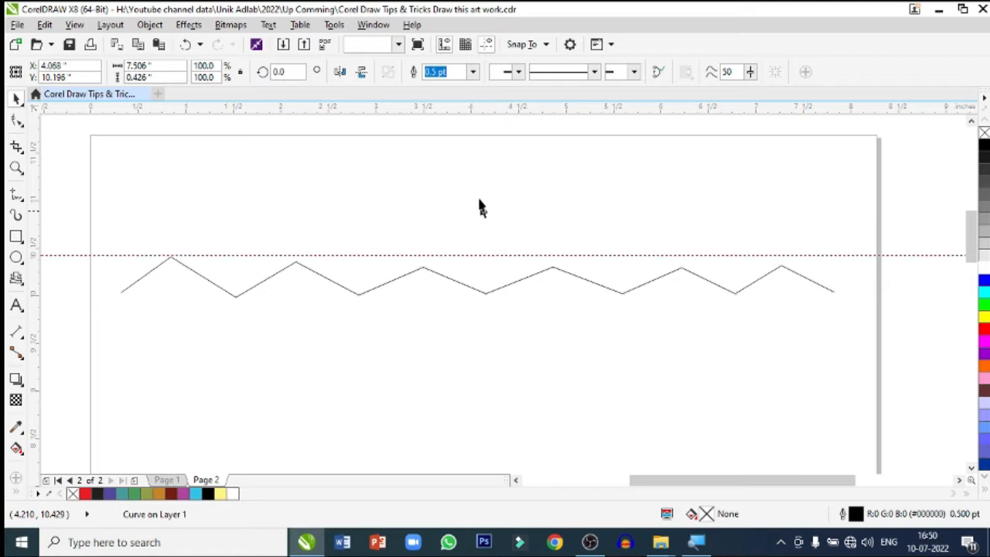
drag(470, 112, 467, 302)
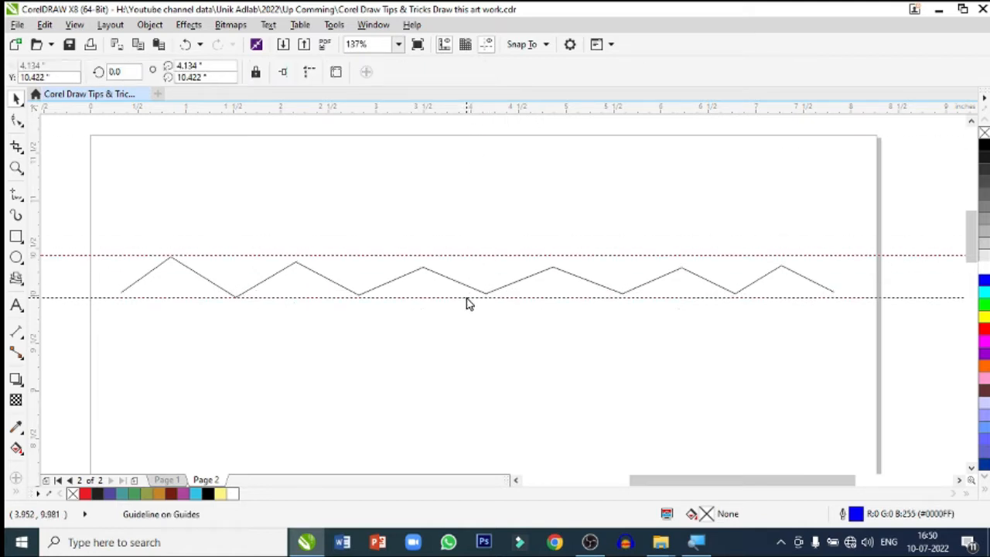
- Raise the five lower peak nodes of the zigzag to the upper guideline with the Shape tool
click(17, 168)
drag(96, 219, 871, 360)
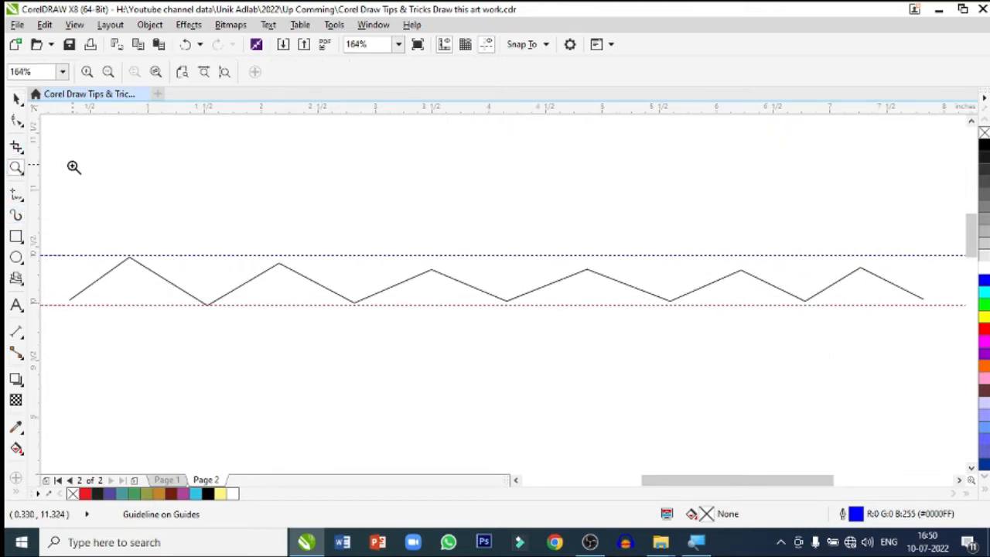
click(16, 120)
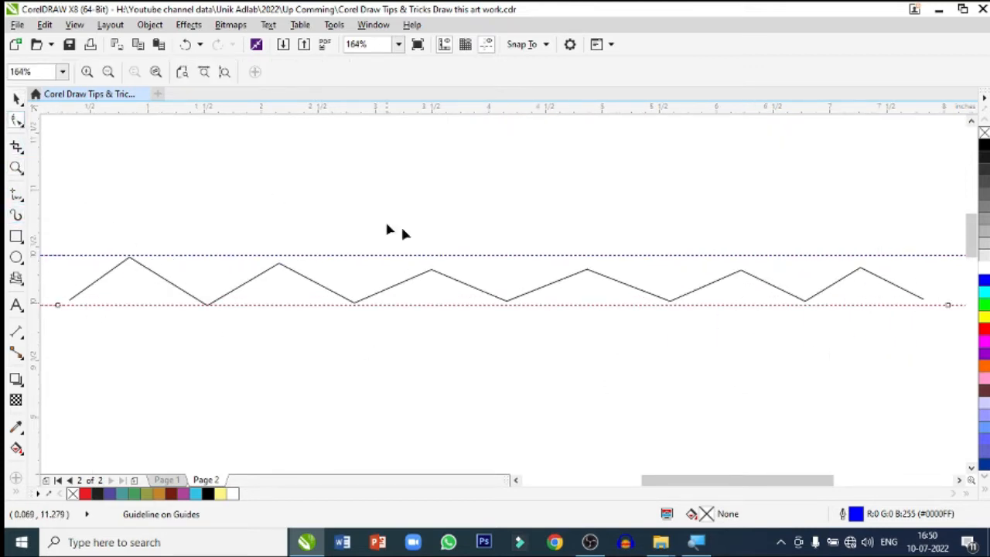
click(288, 274)
drag(280, 265, 281, 259)
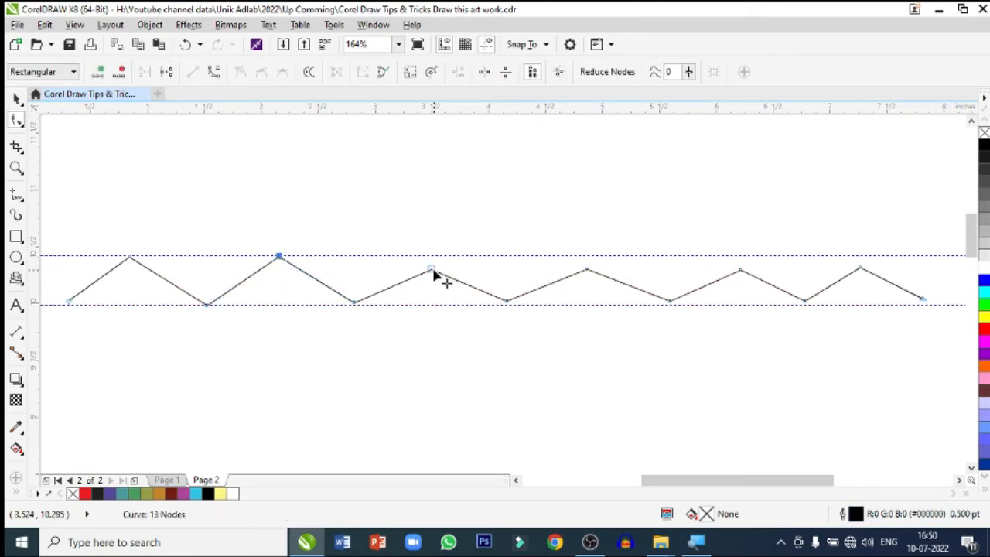
drag(431, 269, 433, 259)
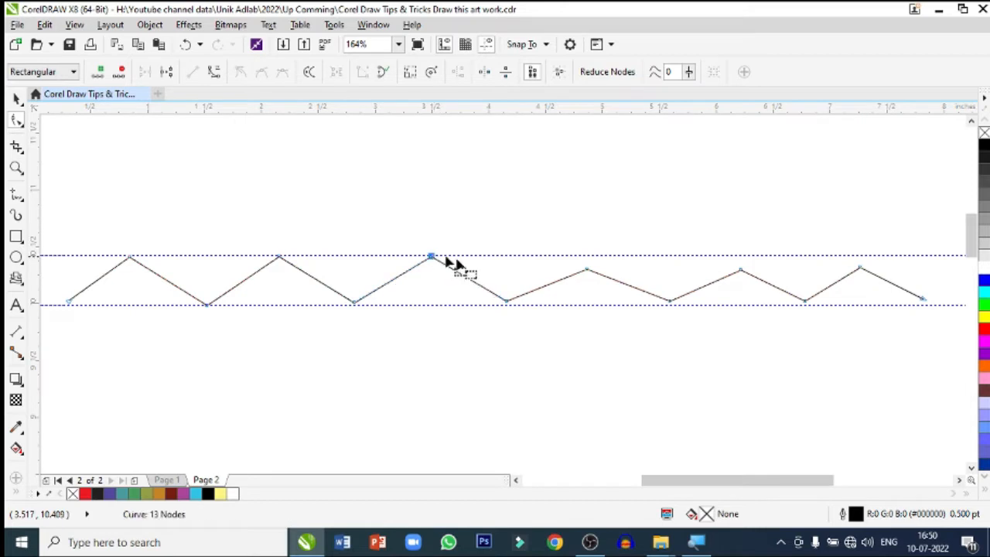
drag(588, 272, 589, 260)
drag(740, 271, 741, 260)
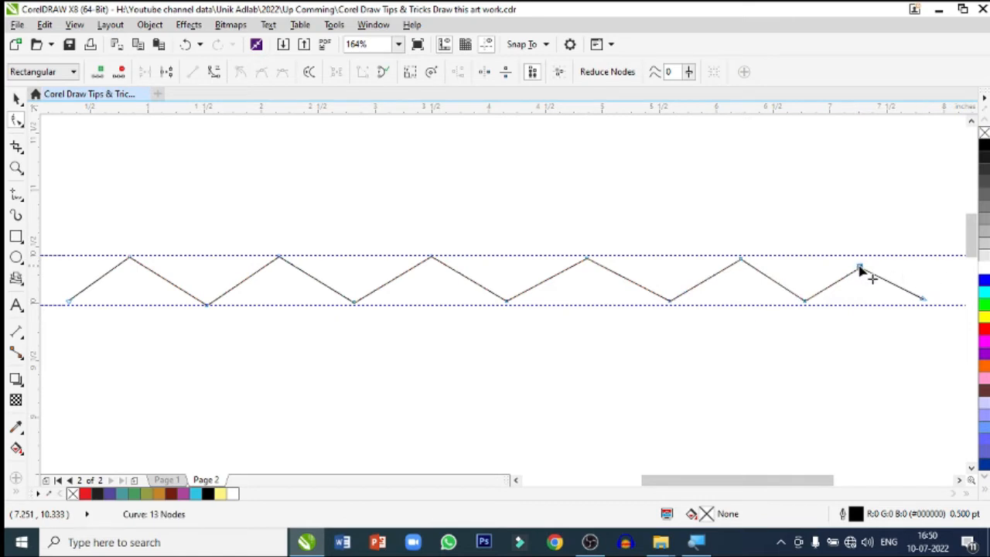
drag(859, 270, 860, 258)
- Align the zigzag's two end nodes and its middle valley node with the lower guideline
drag(926, 306, 930, 307)
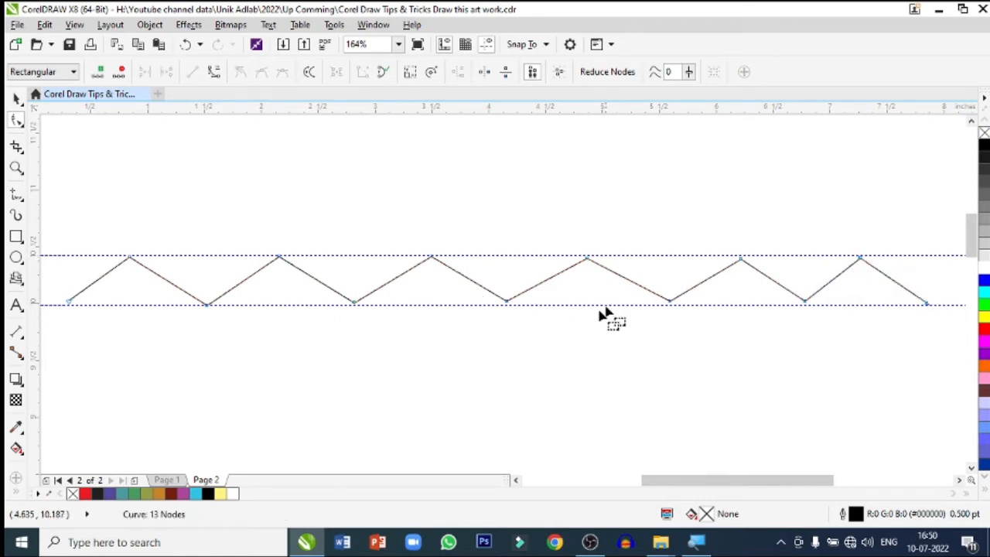
drag(507, 307, 507, 305)
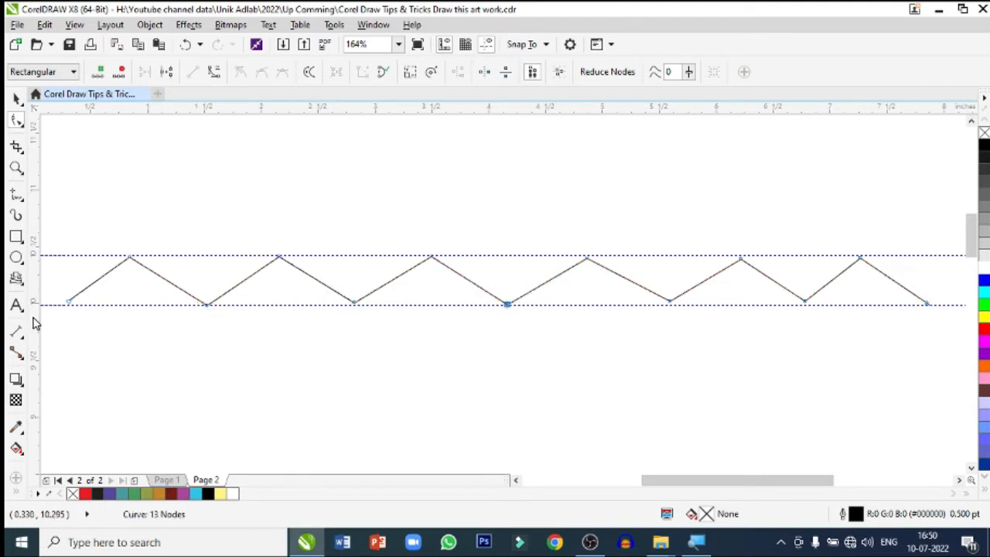
mouse_move(68, 305)
mouse_down()
mouse_move(75, 313)
mouse_move(70, 305)
mouse_up()
- Select all nodes of the zigzag with the Shape tool and convert them to smooth nodes
click(17, 167)
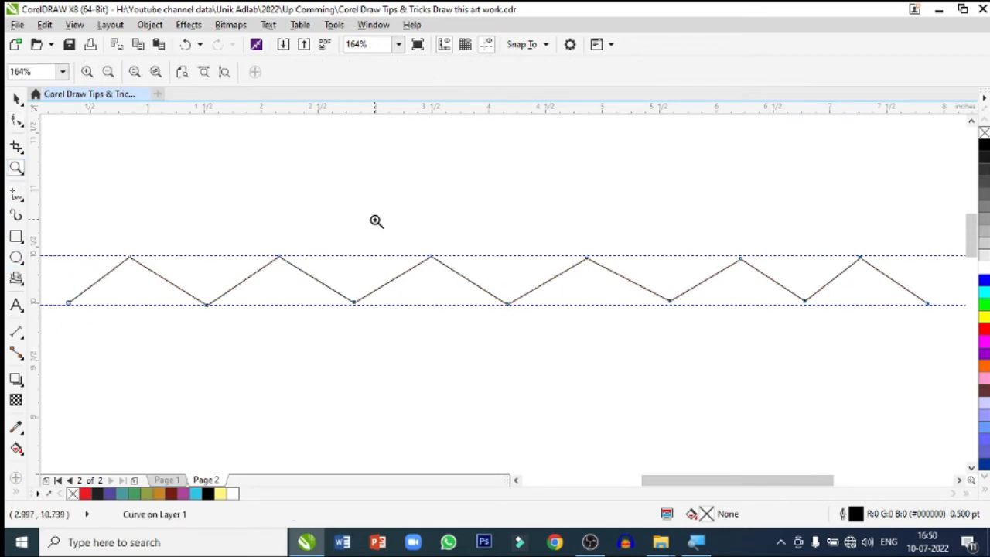
scroll(376, 221, down, 1)
scroll(502, 254, down, 3)
drag(203, 168, 760, 303)
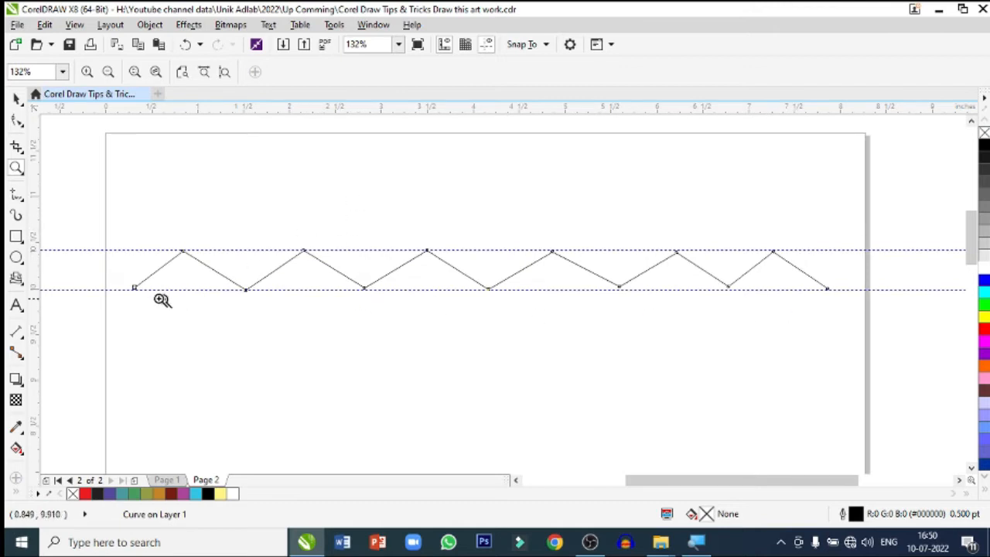
click(17, 98)
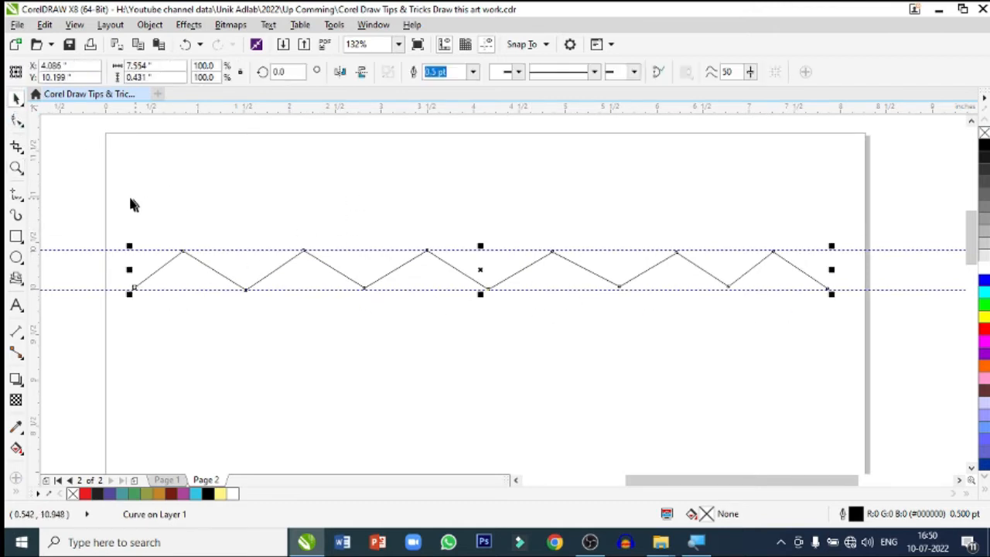
click(15, 121)
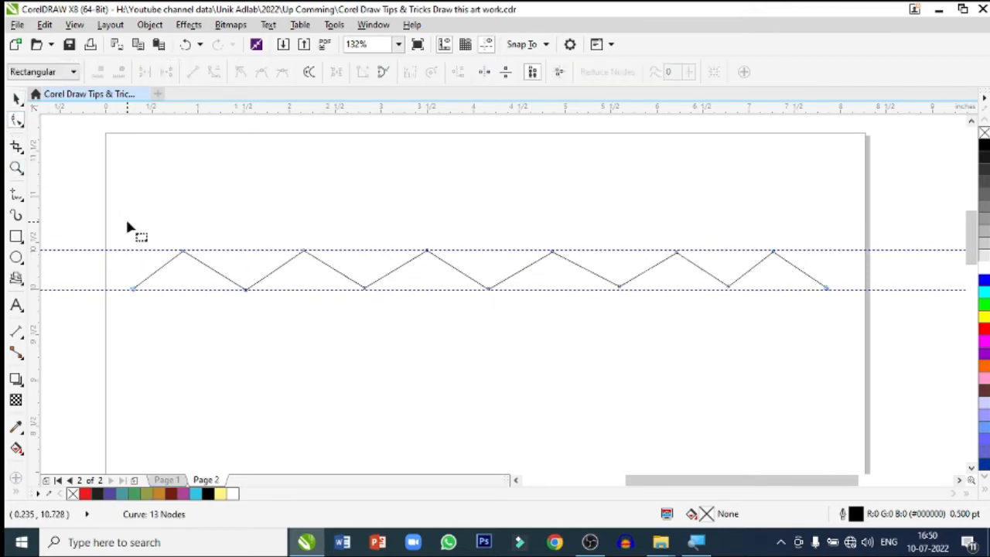
drag(128, 223, 849, 377)
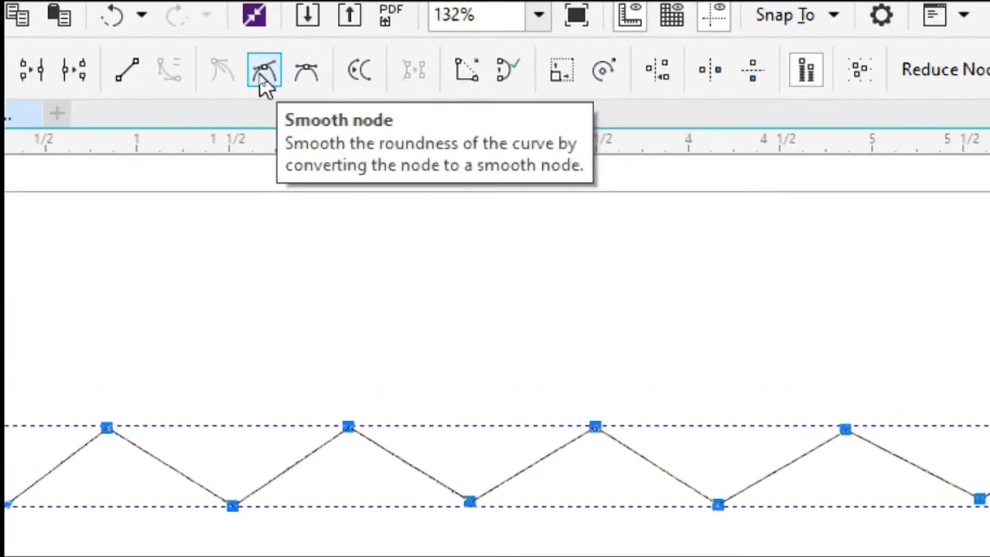
click(264, 86)
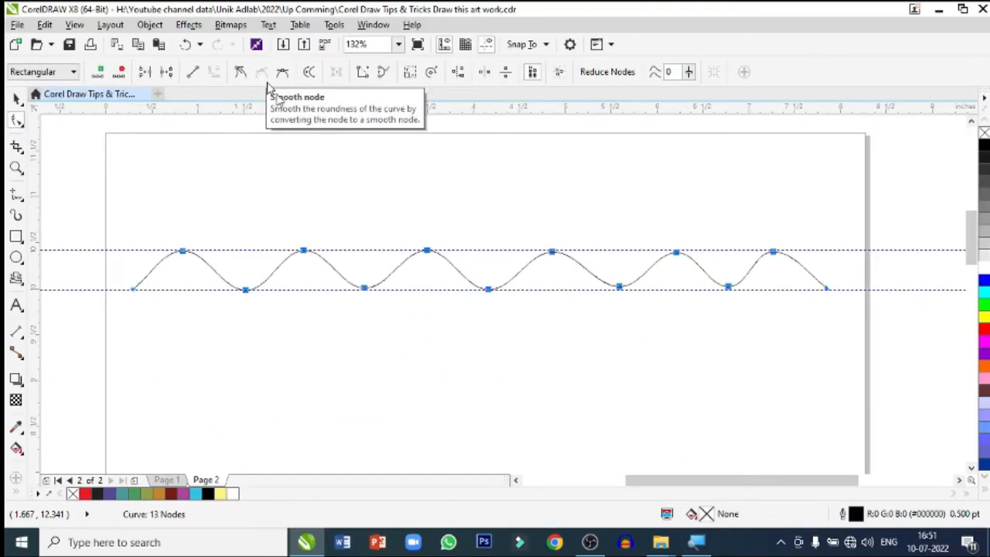
- Delete both horizontal guidelines at the wave's peaks and valleys
click(16, 99)
click(377, 192)
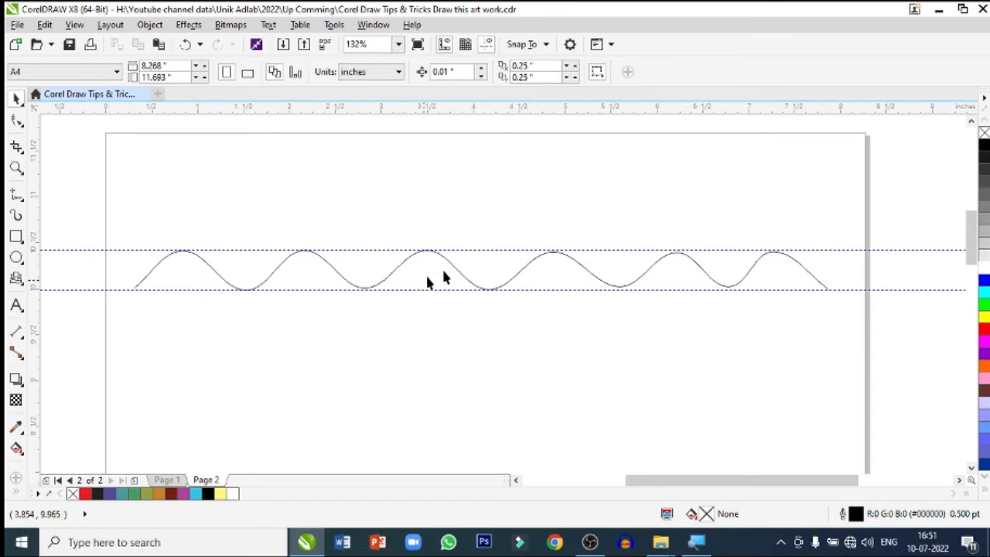
click(471, 250)
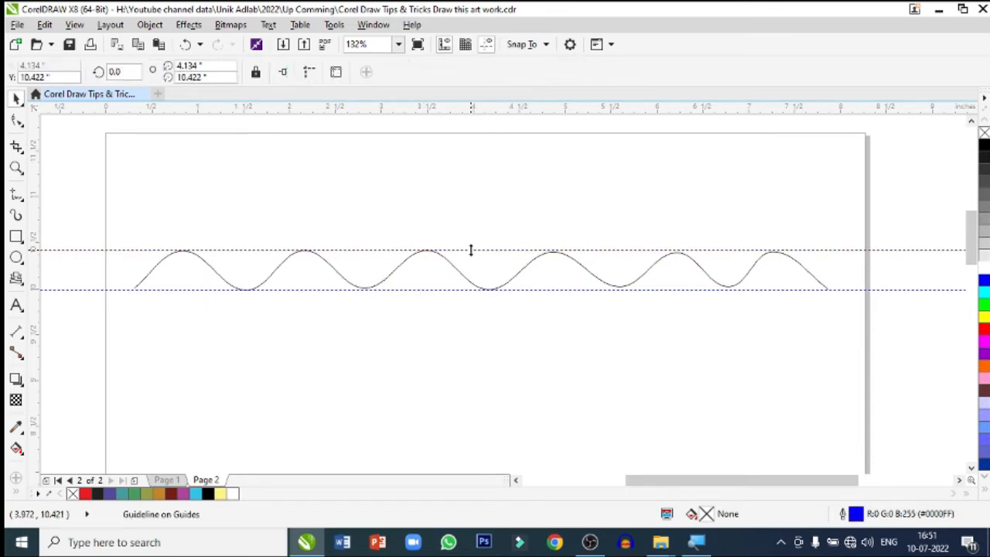
key(Delete)
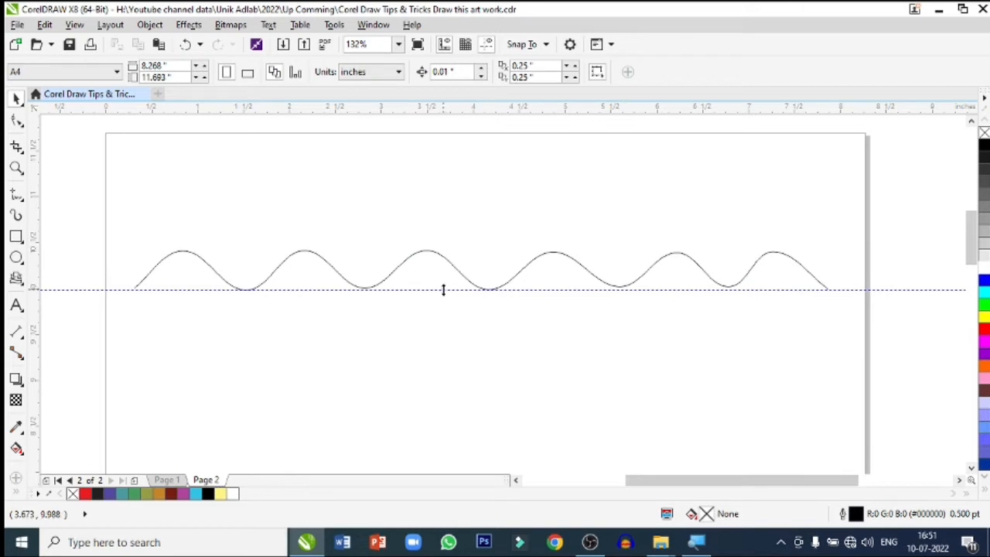
click(444, 289)
key(Delete)
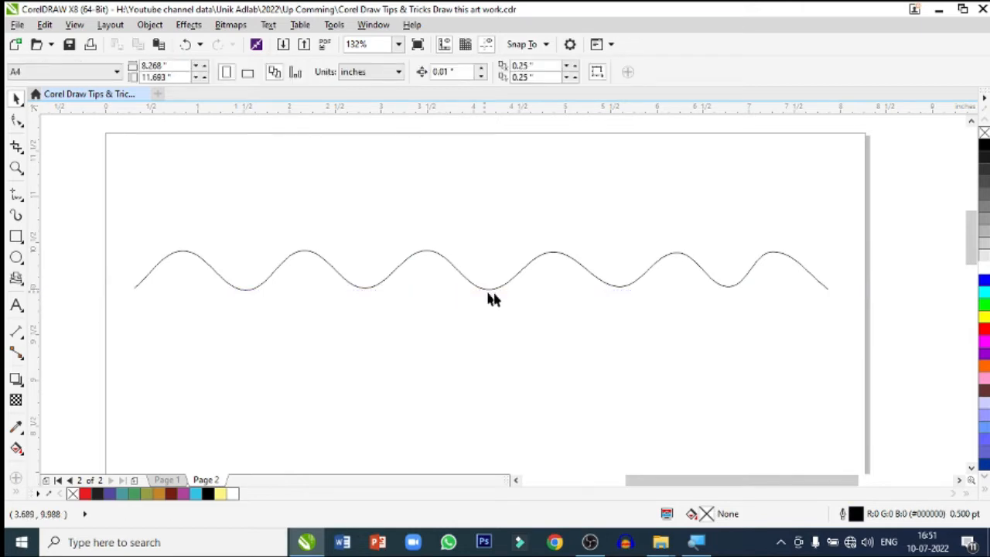
- Scale the wave about its centre to about 209.5 % and move it down into the upper half of the page
click(400, 271)
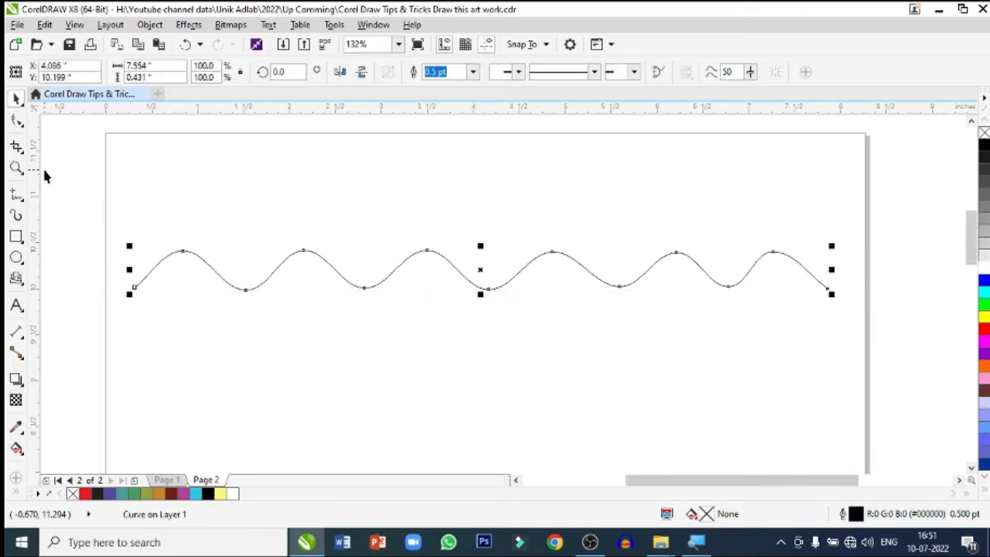
click(17, 167)
scroll(420, 228, down, 2)
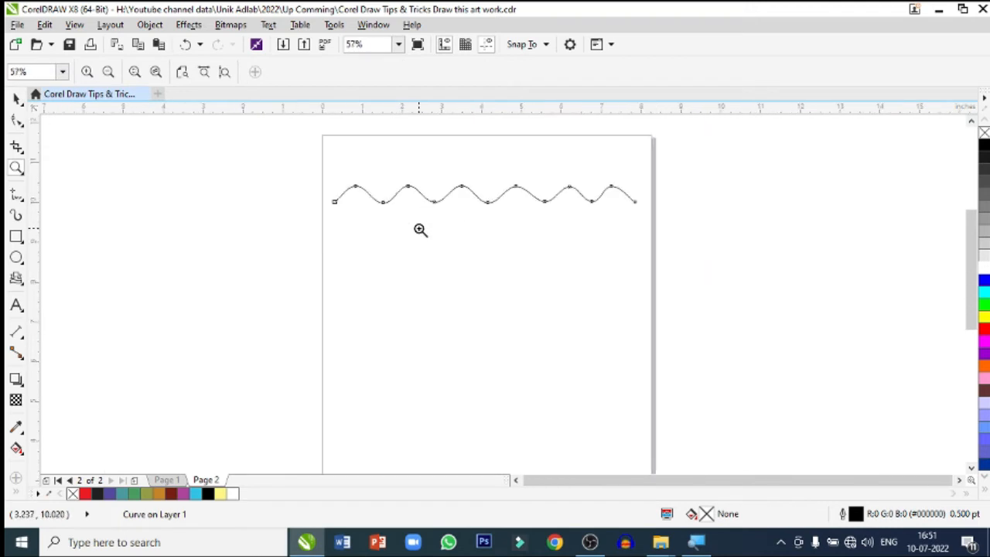
scroll(418, 229, down, 1)
click(17, 99)
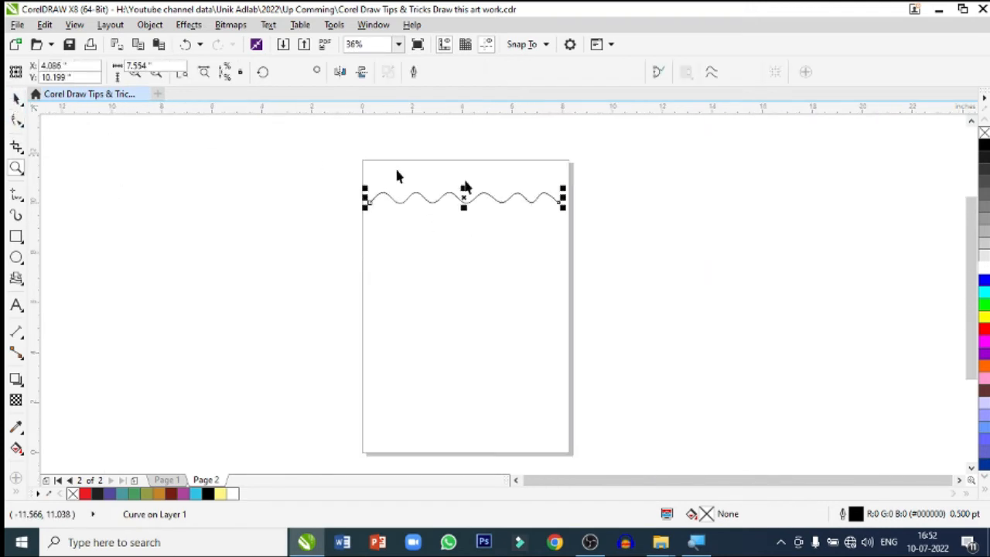
drag(564, 207, 669, 246)
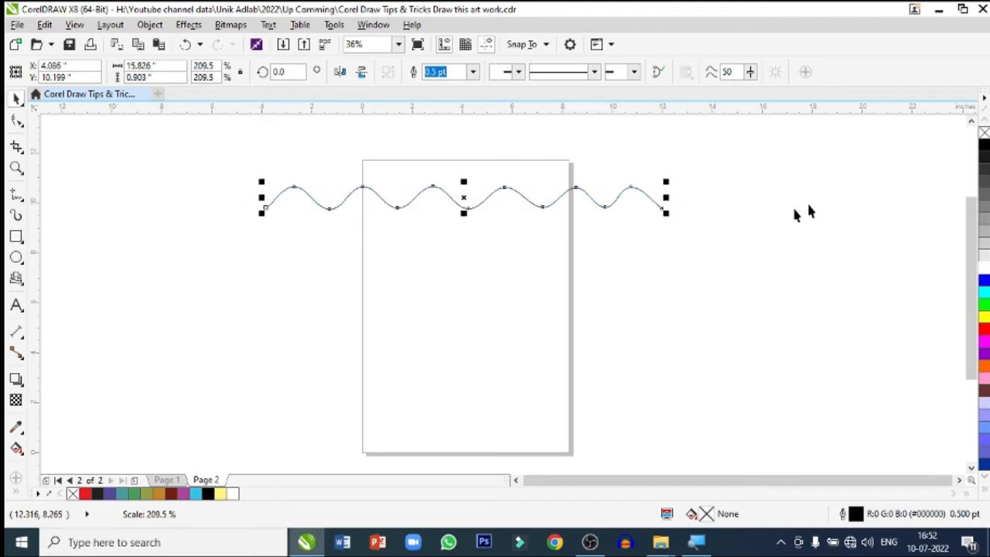
drag(466, 197, 465, 260)
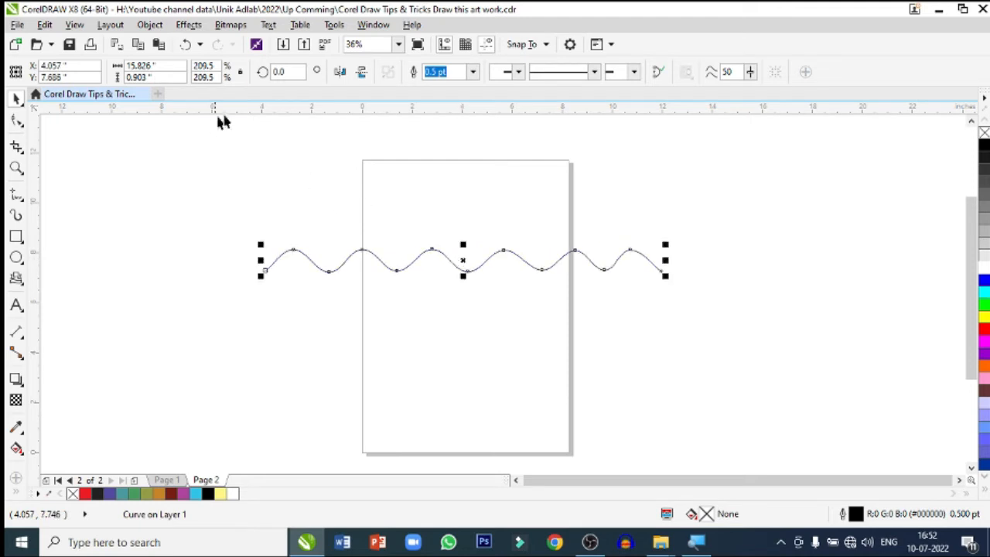
- Rotate the wave 45 degrees and move it down so it crosses the page diagonally
click(285, 72)
text(45)
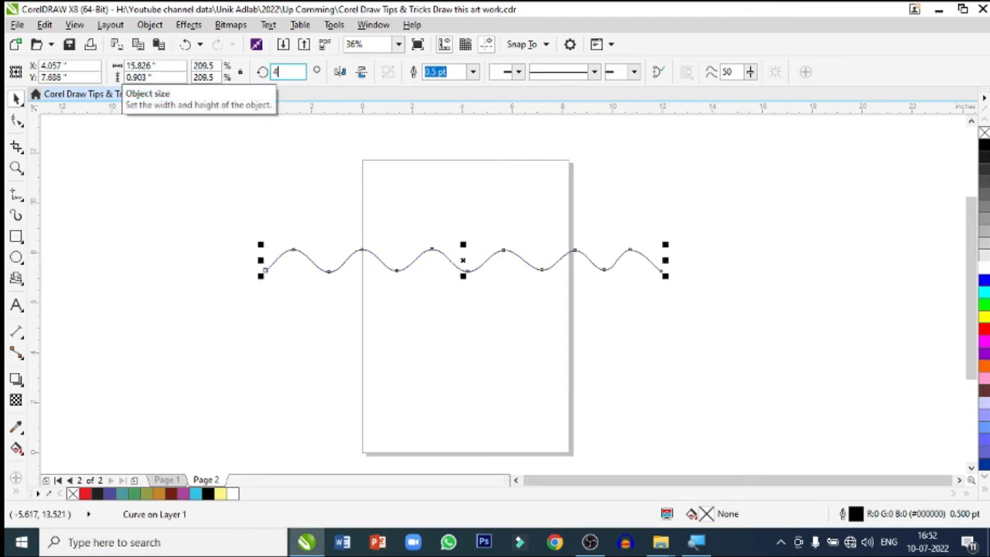
key(Return)
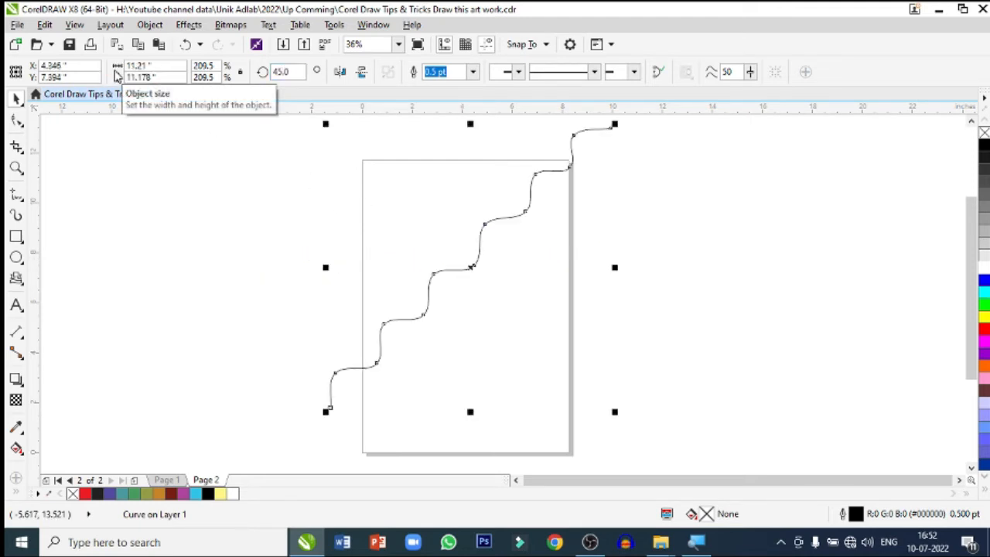
drag(462, 267, 468, 309)
click(65, 195)
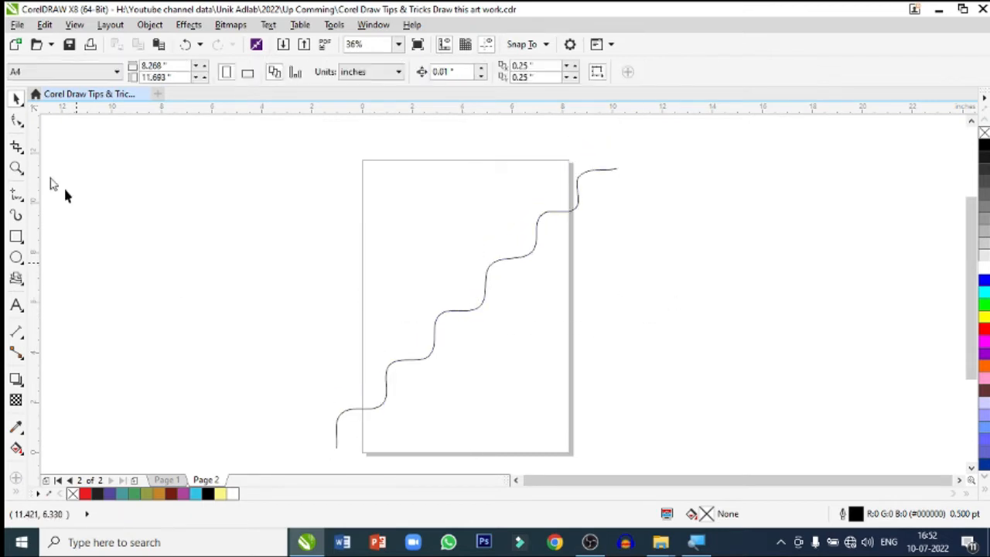
- Add a page-sized rectangle, 8.268 by 11.693 inches, exactly on the page frame
click(17, 168)
scroll(466, 261, down, 2)
drag(431, 239, 602, 352)
click(17, 99)
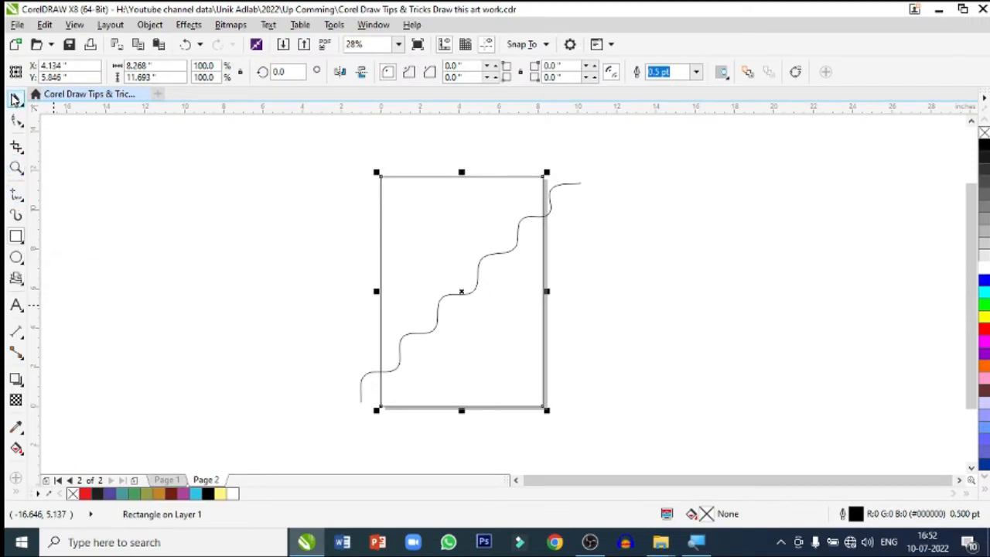
click(240, 263)
- Move the diagonal wave across the page's upper-left corner and place a copy of it a short distance down and to the right
click(475, 285)
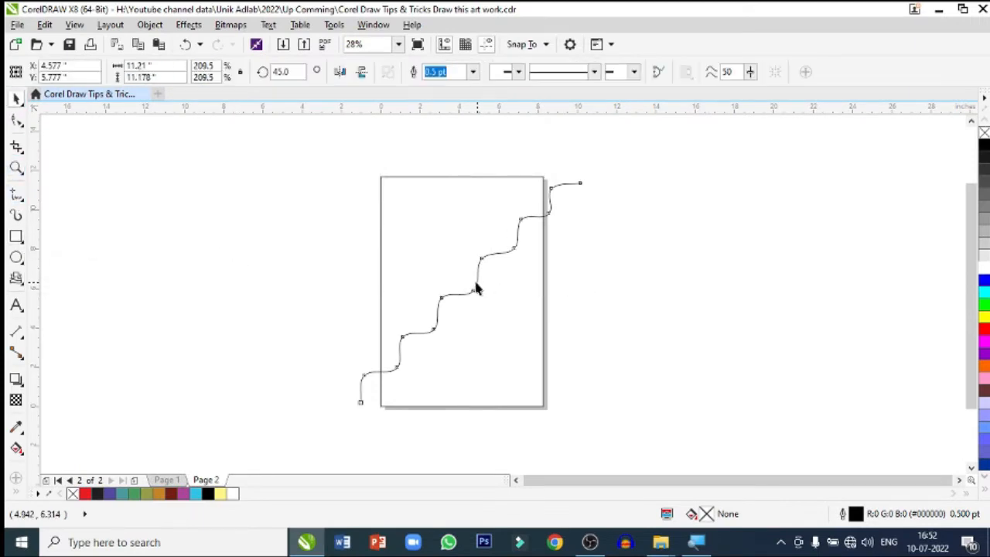
drag(475, 285, 411, 202)
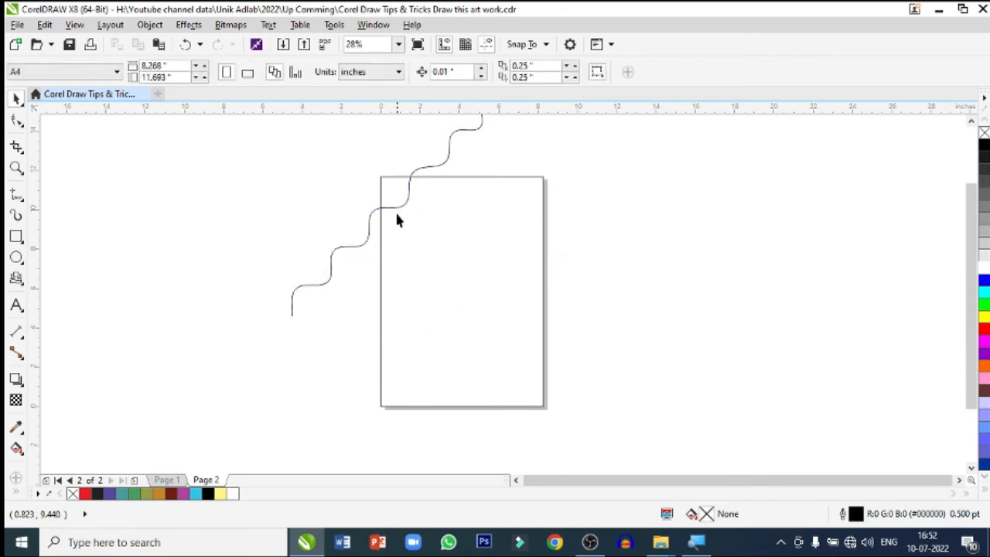
click(400, 208)
drag(400, 208, 422, 237)
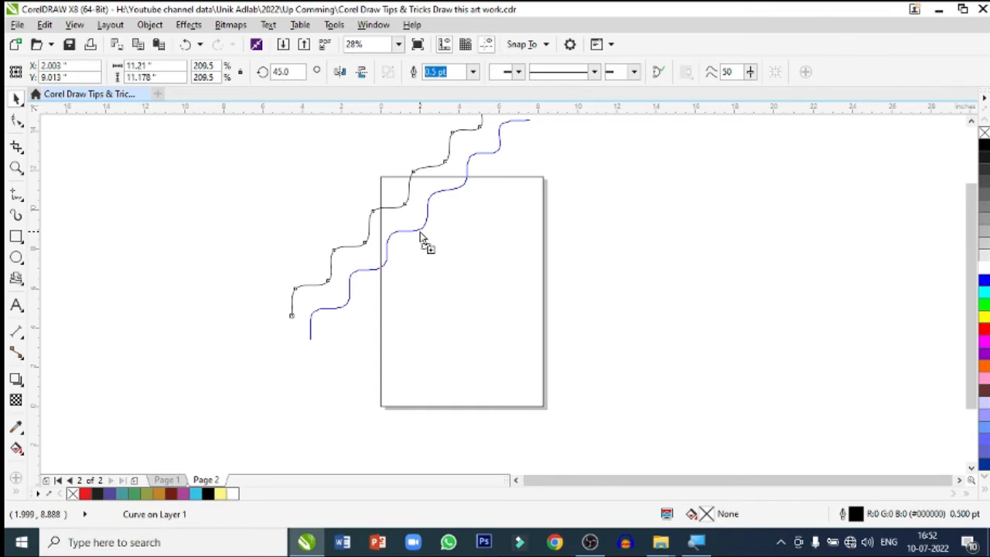
drag(420, 233, 420, 232)
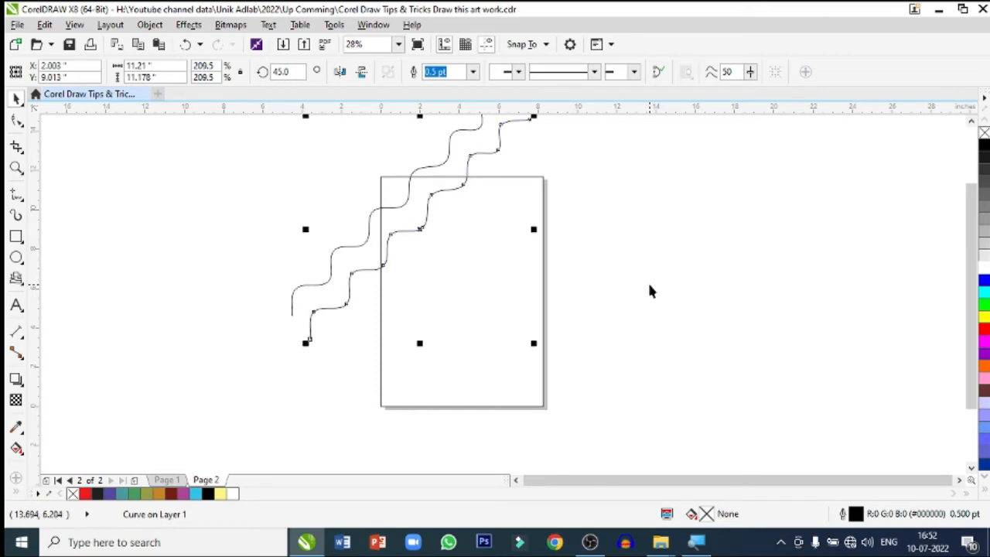
- Repeat the wave duplication seven times so the parallel waves cover the page to its lower-right corner
key(ctrl+r)
key(ctrl+r)
key(ctrl+r)
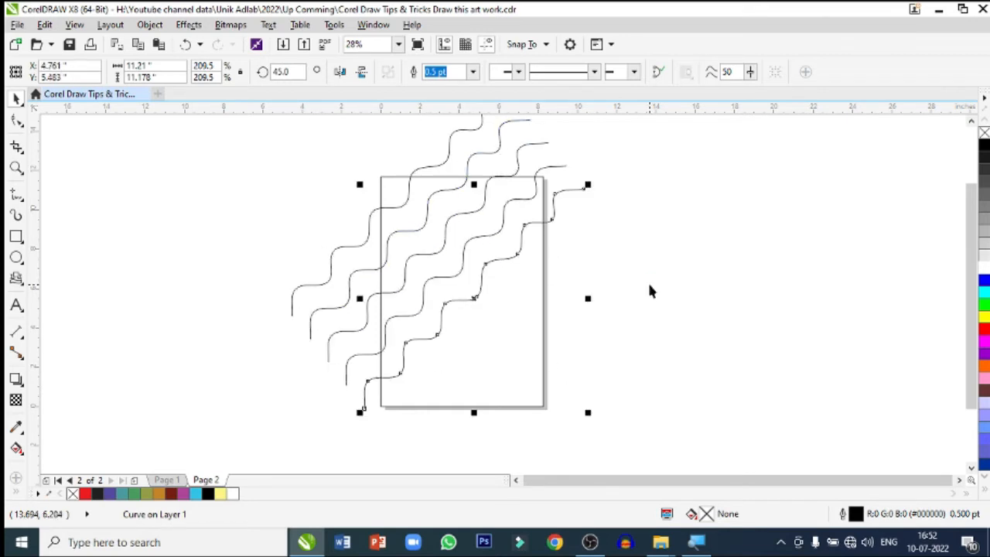
key(ctrl+r)
key(ctrl+r)
key(ctrl+r)
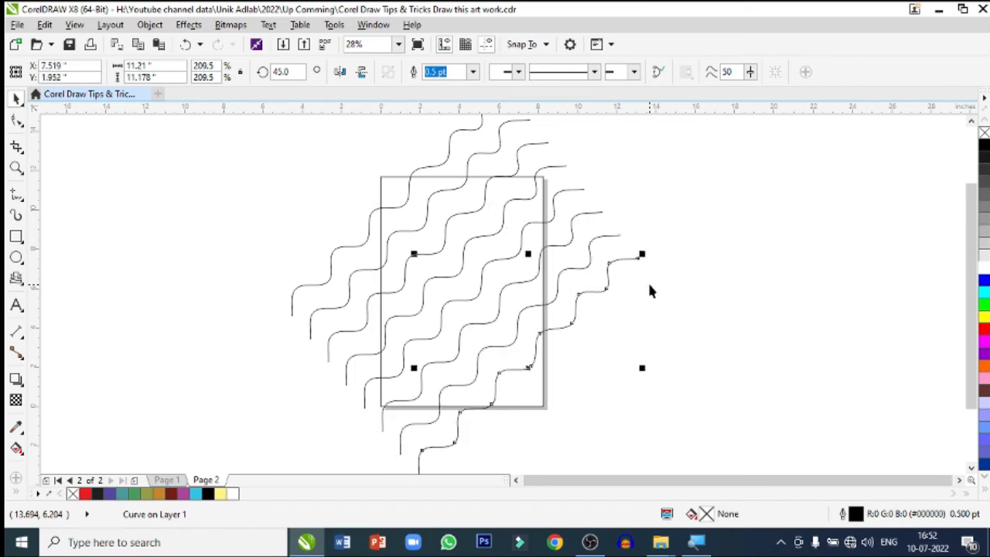
key(ctrl+r)
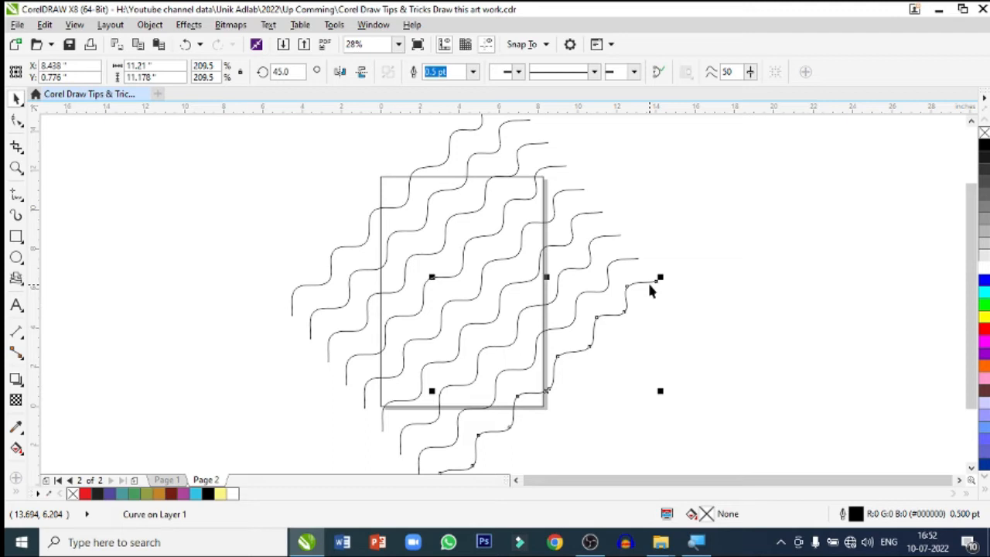
click(700, 341)
- Intersect the uppermost wave, at the page's upper-left corner, with the page-sized rectangle
click(16, 168)
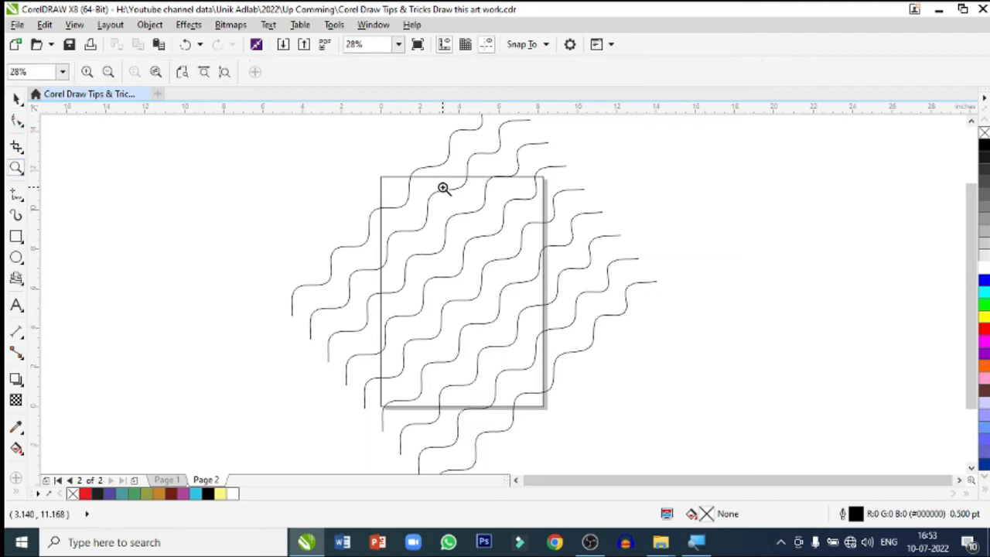
scroll(464, 220, down, 3)
drag(414, 219, 613, 353)
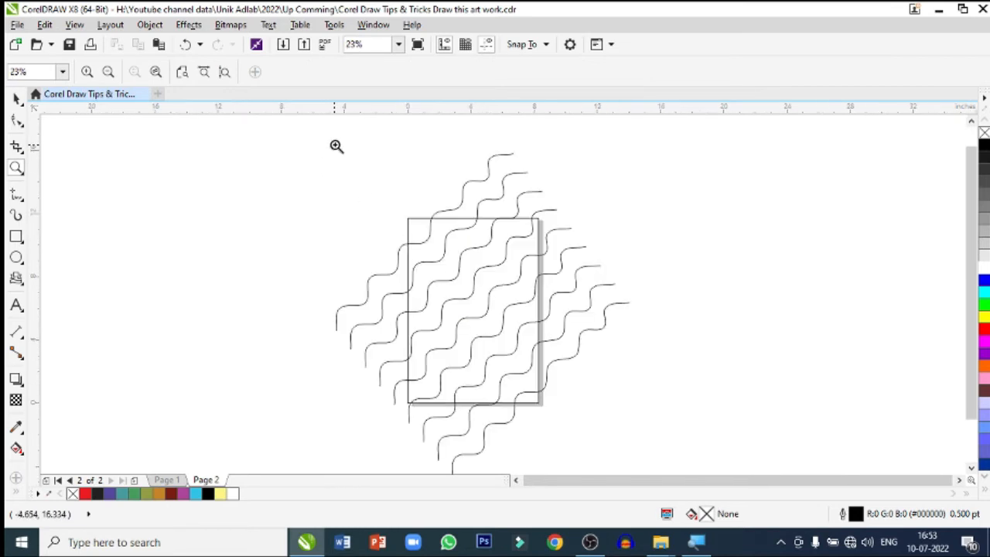
drag(336, 146, 671, 347)
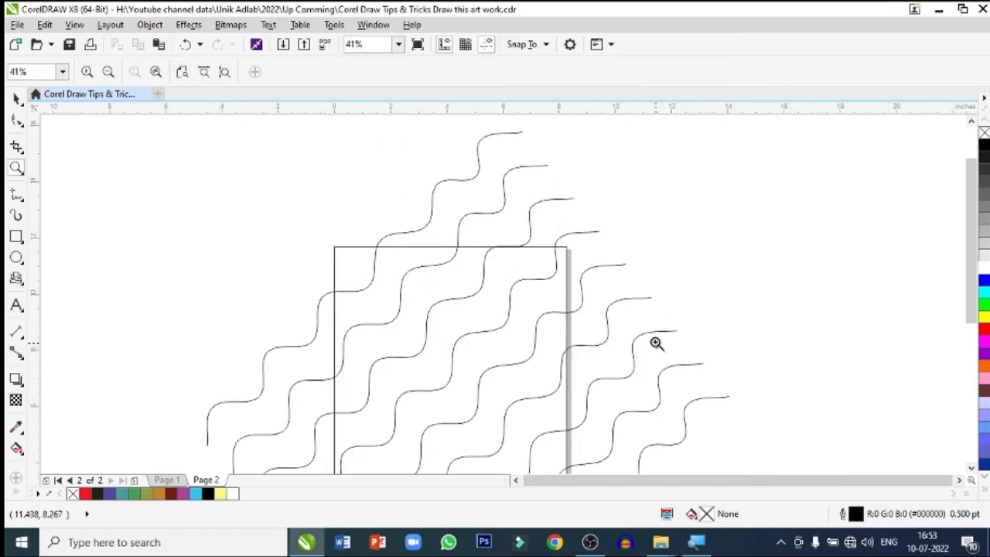
click(17, 99)
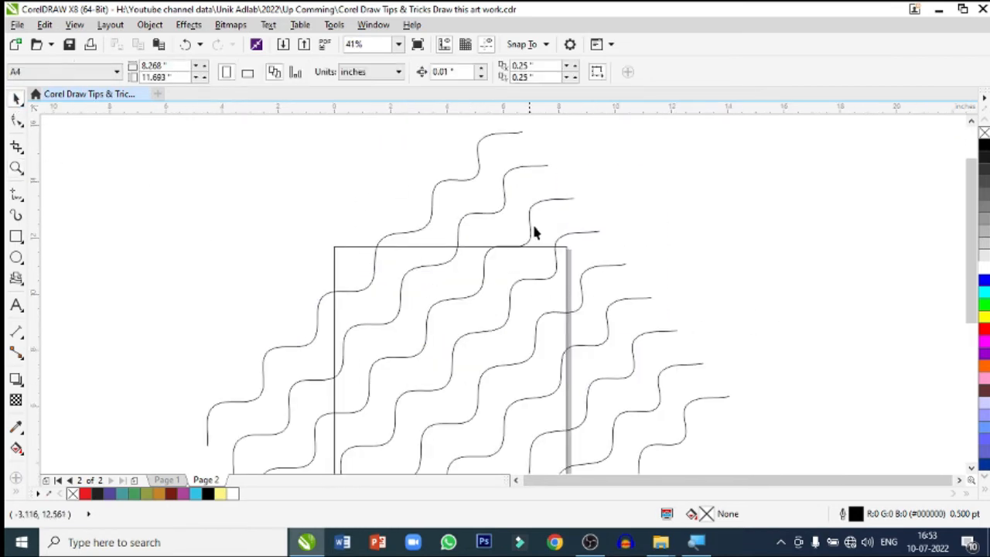
click(399, 233)
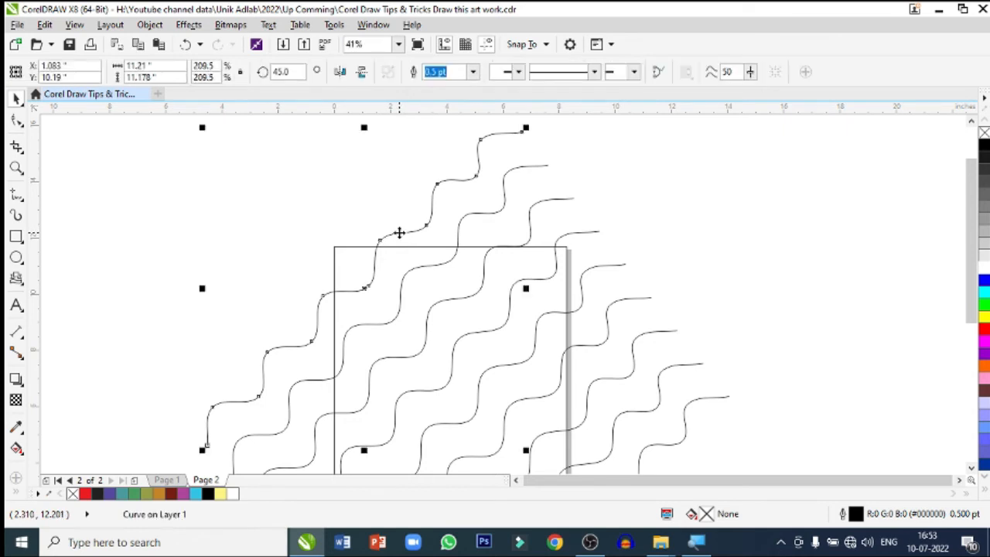
shift+click(416, 248)
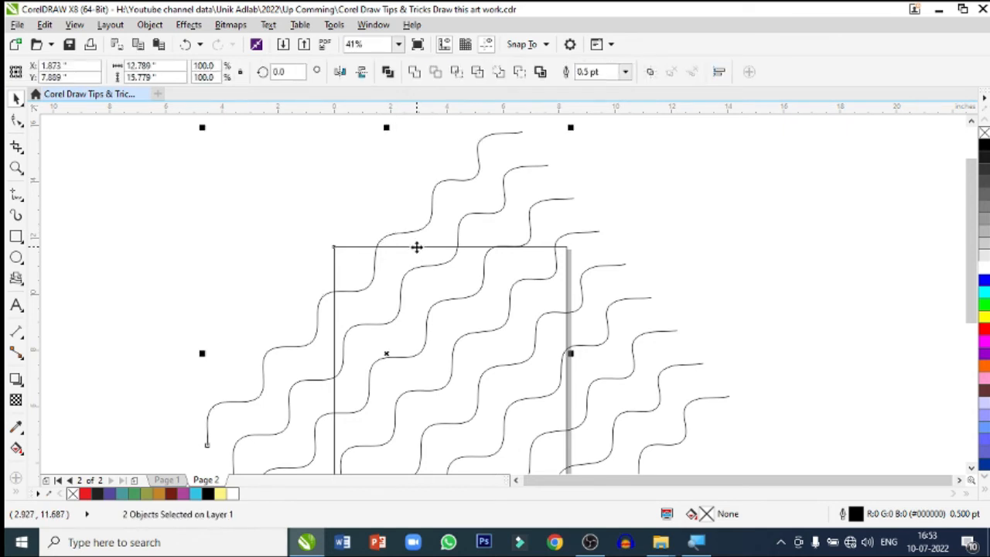
click(456, 72)
click(380, 188)
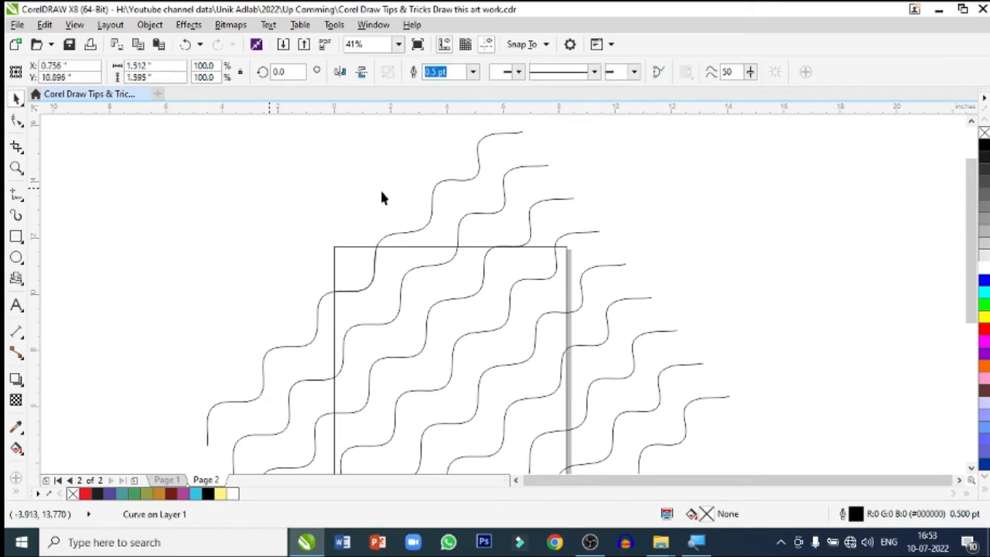
- Delete the original uppermost wave, and replace the second wave with its intersection with the page-sized rectangle
click(432, 193)
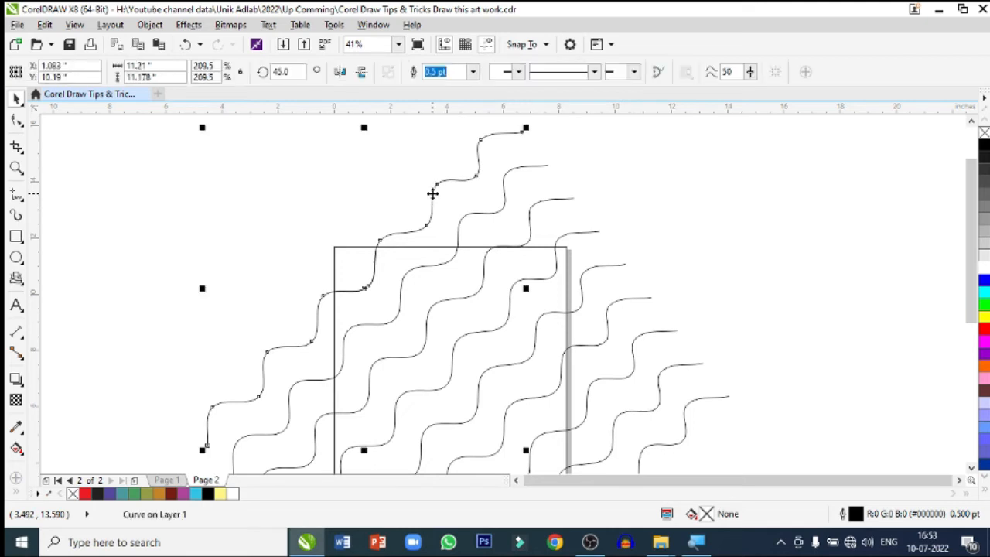
key(Delete)
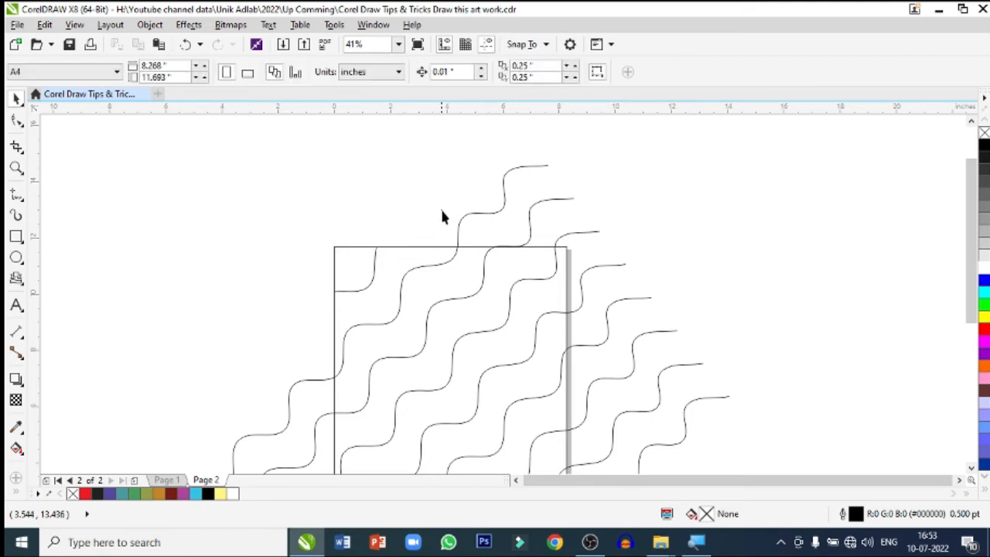
click(458, 232)
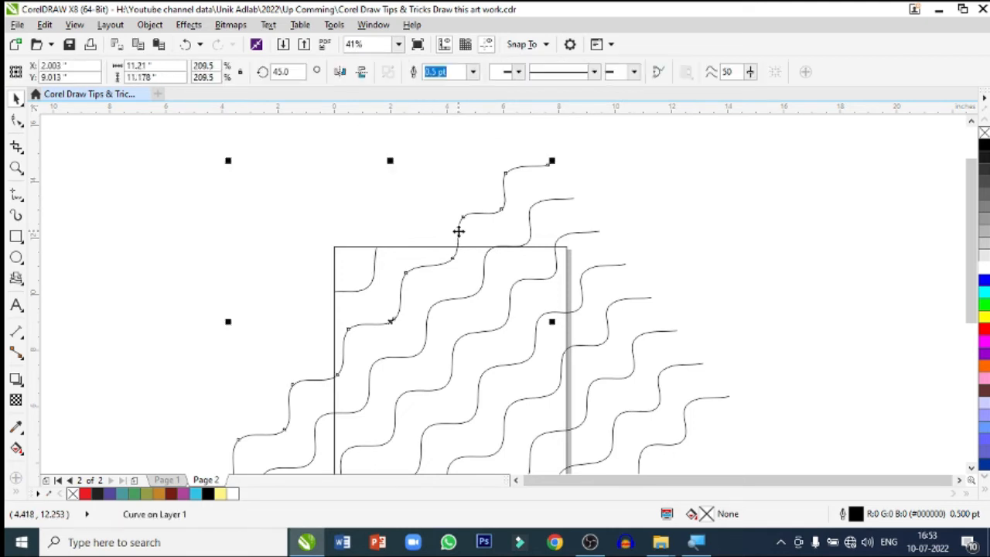
shift+click(426, 256)
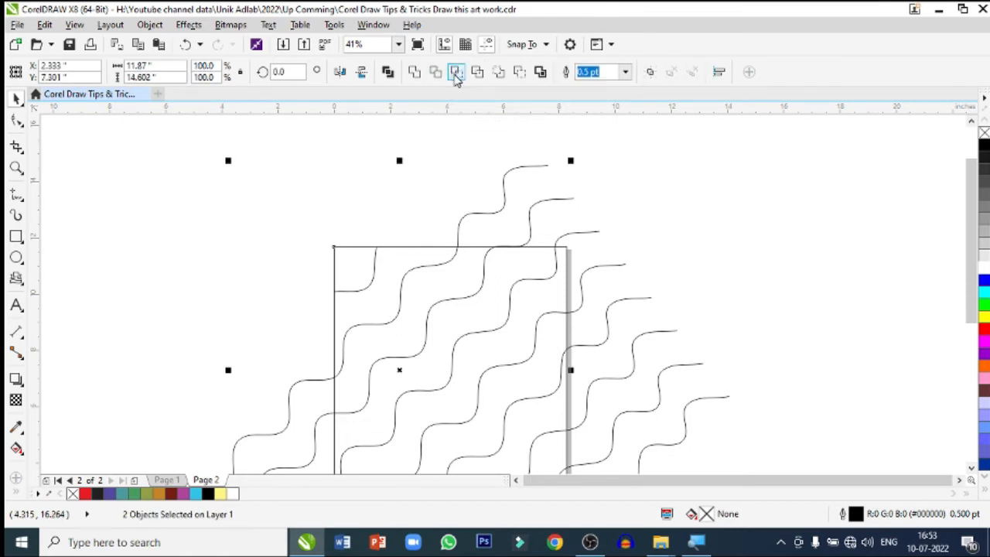
click(457, 75)
click(400, 186)
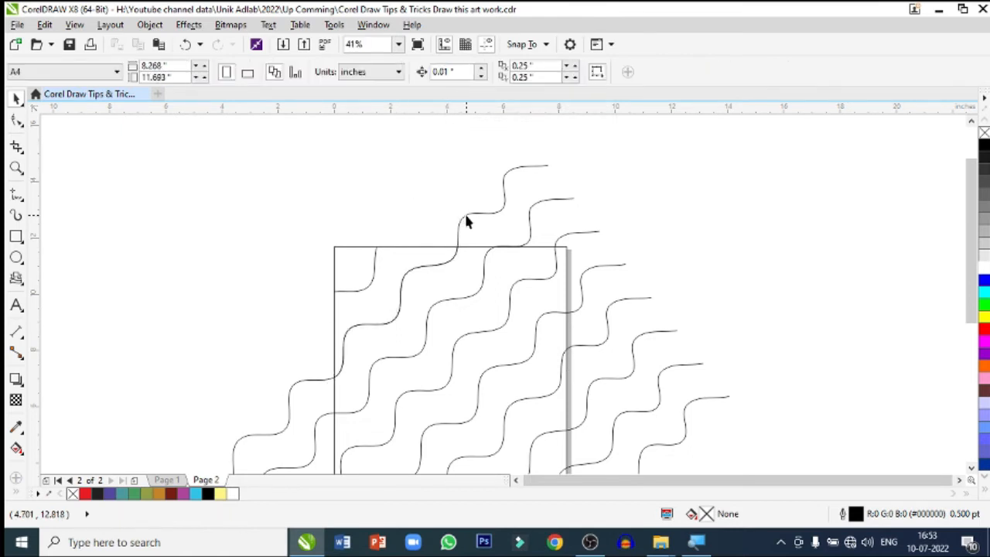
click(463, 214)
key(Delete)
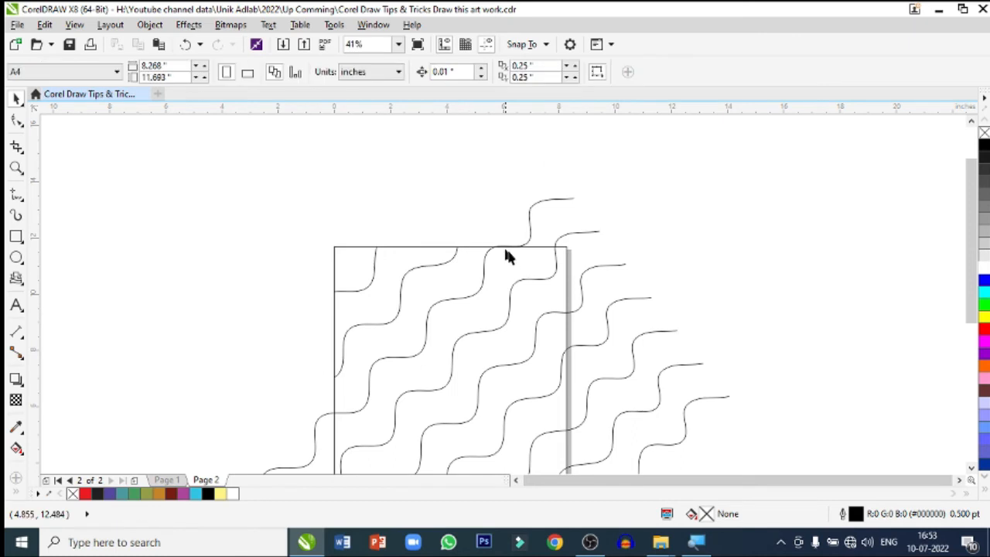
- Intersect the third wave from the page's upper-left corner with the page-sized rectangle and delete the original wave
click(485, 261)
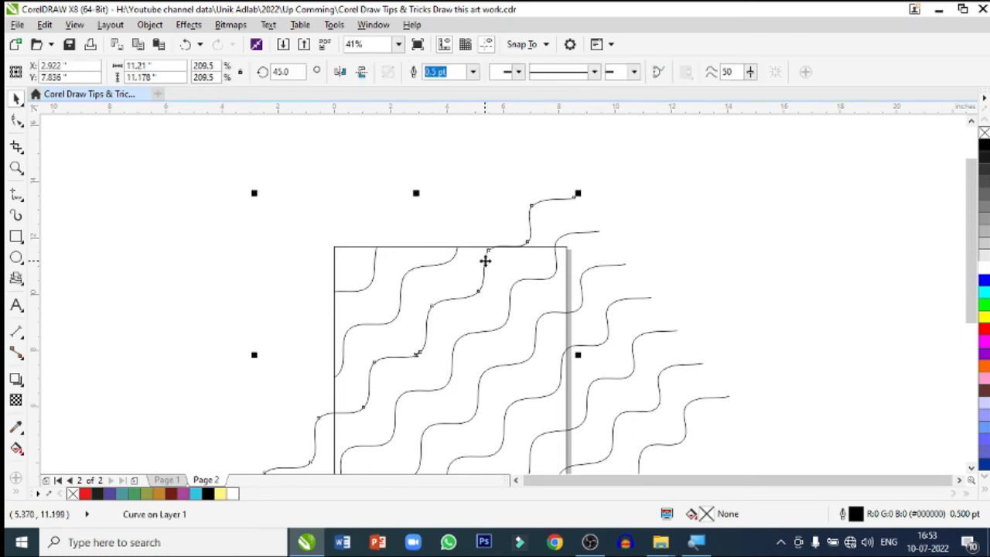
shift+click(476, 249)
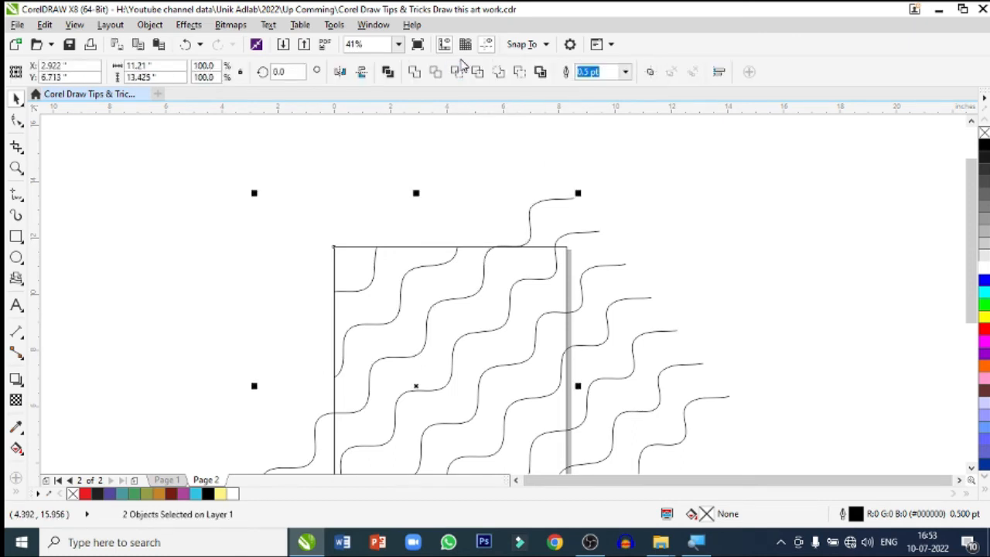
click(457, 71)
click(455, 138)
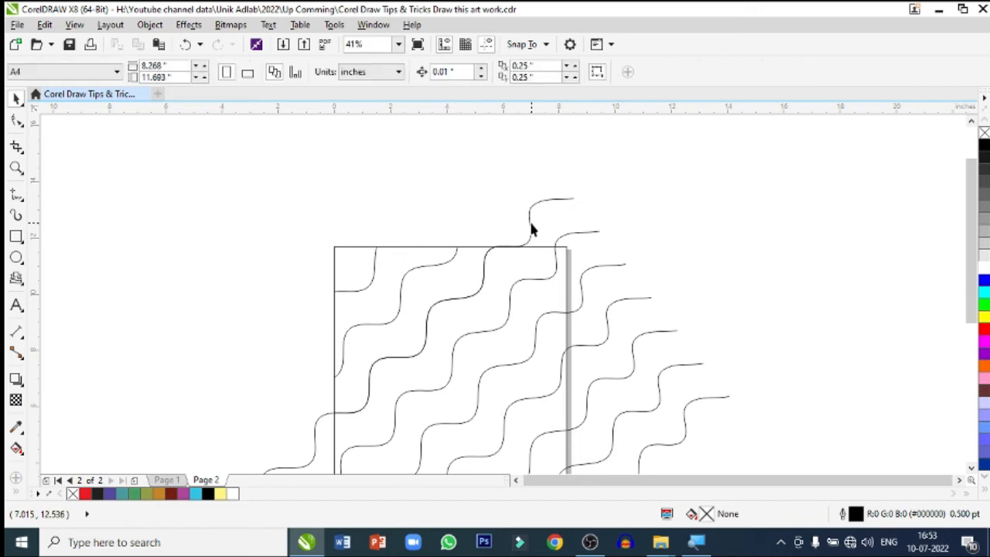
click(530, 221)
key(Delete)
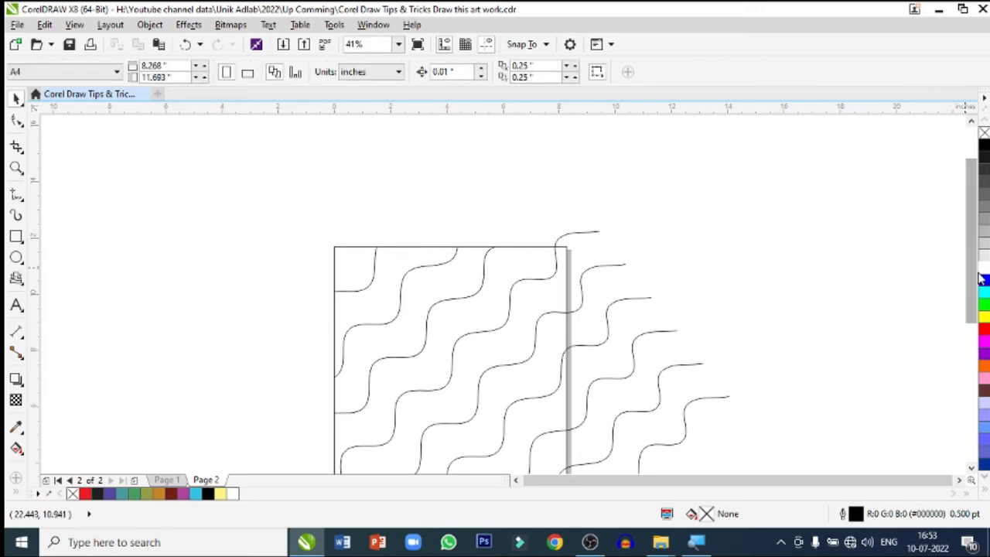
- Intersect the fourth wave, which crosses near the page's upper-right corner, with the rectangle and delete the original wave
drag(972, 270, 972, 331)
click(972, 122)
click(530, 220)
shift+click(517, 188)
click(458, 71)
click(485, 147)
click(577, 174)
key(Delete)
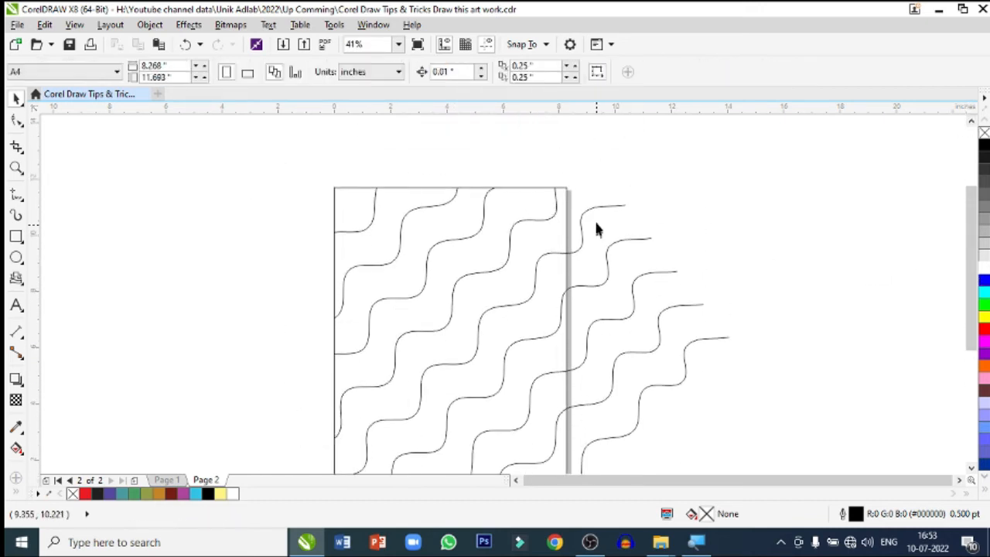
- Intersect the fifth wave with the page-sized rectangle and delete the original that extends past the page's right edge
click(582, 222)
shift+click(566, 225)
click(457, 71)
key(Delete)
- Trim the sixth wave to the page by intersecting it with the rectangle and deleting the original
click(585, 287)
shift+click(567, 277)
click(457, 71)
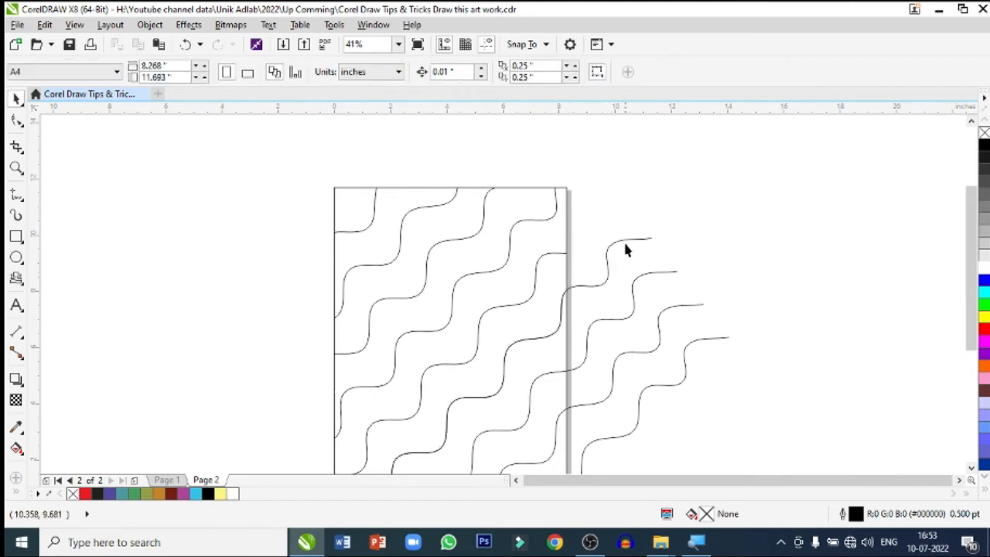
click(624, 240)
key(Delete)
- Intersect the seventh wave with the page-sized rectangle and delete the original wave
drag(972, 302, 971, 356)
click(586, 225)
shift+click(567, 226)
click(458, 71)
click(619, 158)
click(634, 194)
key(Delete)
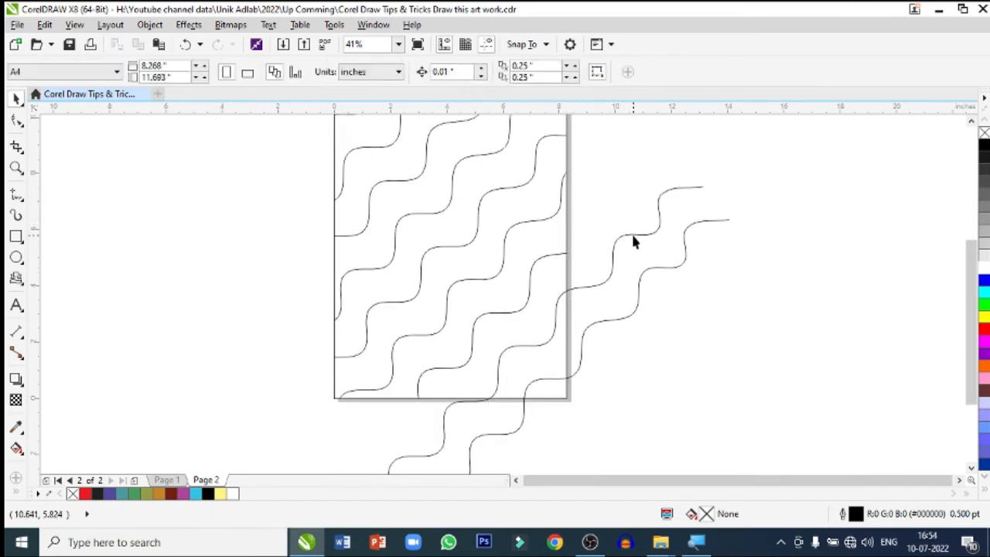
- Intersect the eighth wave with the page-sized rectangle and delete the original wave
click(634, 234)
shift+click(567, 224)
click(457, 71)
click(658, 227)
key(Delete)
- Intersect the last wave, at the page's lower-right corner, with the rectangle and delete the original wave
click(629, 318)
shift+click(567, 226)
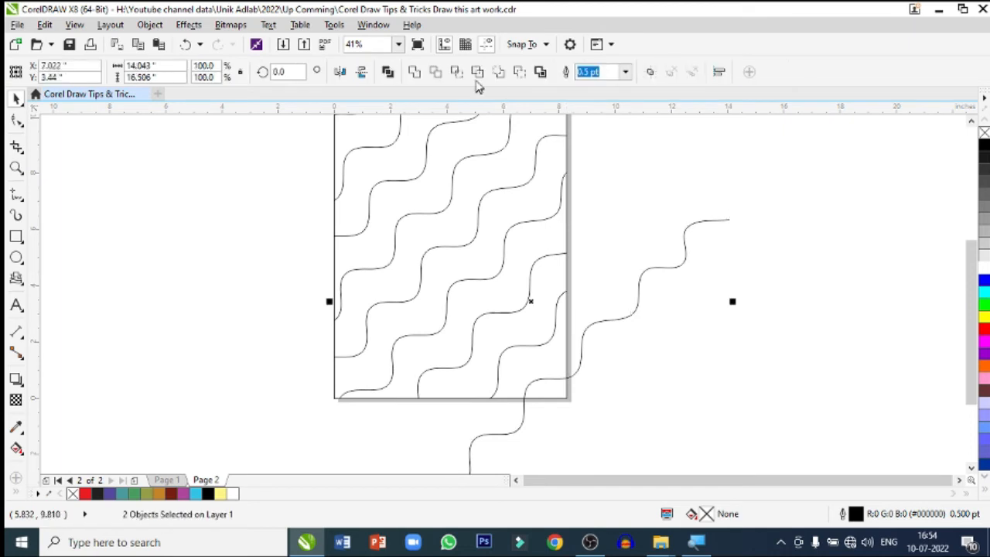
click(457, 71)
click(647, 270)
key(Delete)
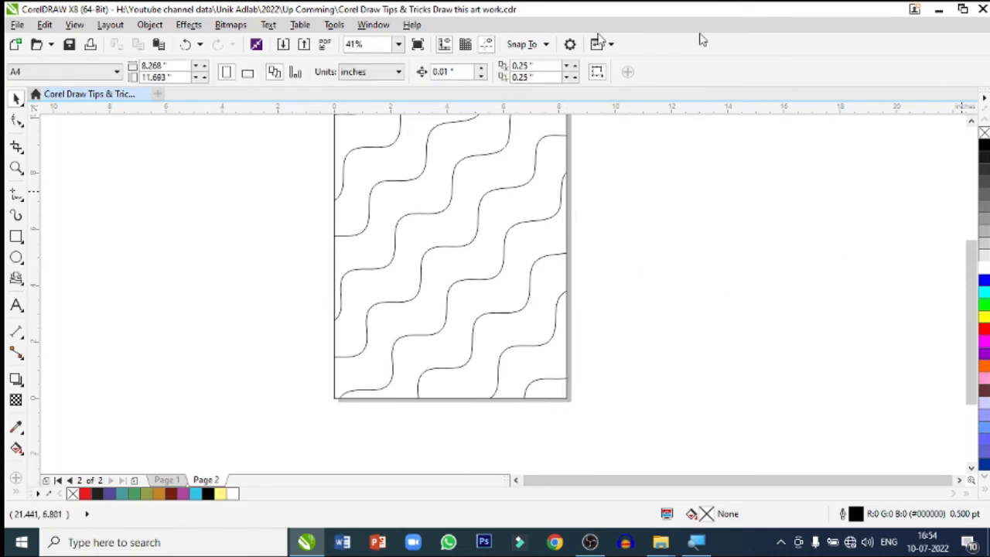
- Use Smart Fill to create light yellow shapes from the first two wavy bands at the page's upper-left corner
click(16, 168)
right_click(425, 242)
right_click(426, 243)
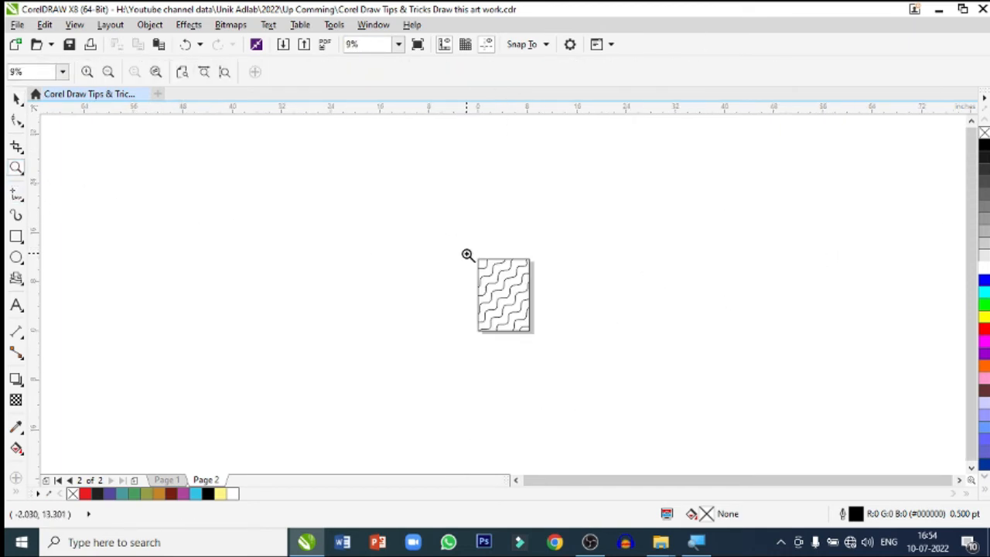
drag(451, 239, 573, 343)
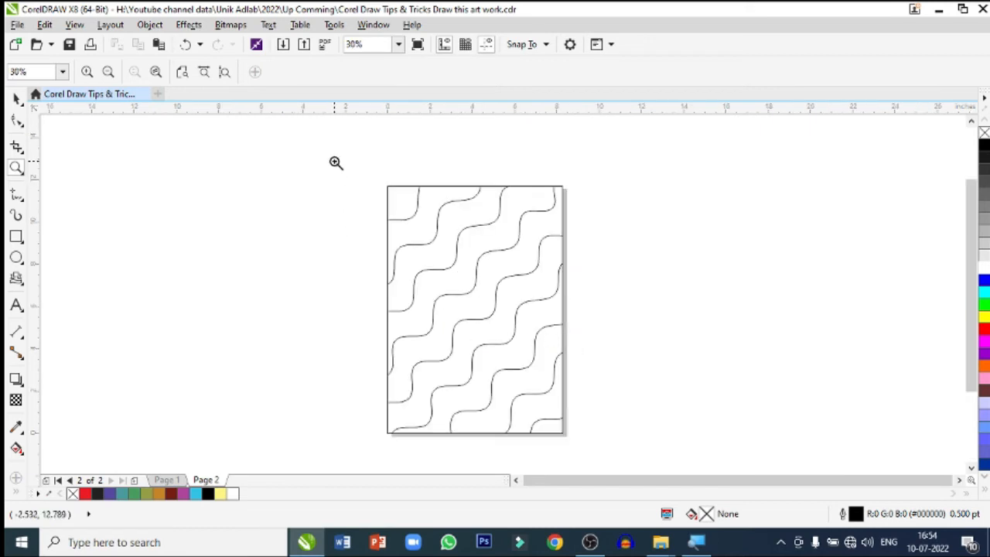
drag(336, 161, 655, 454)
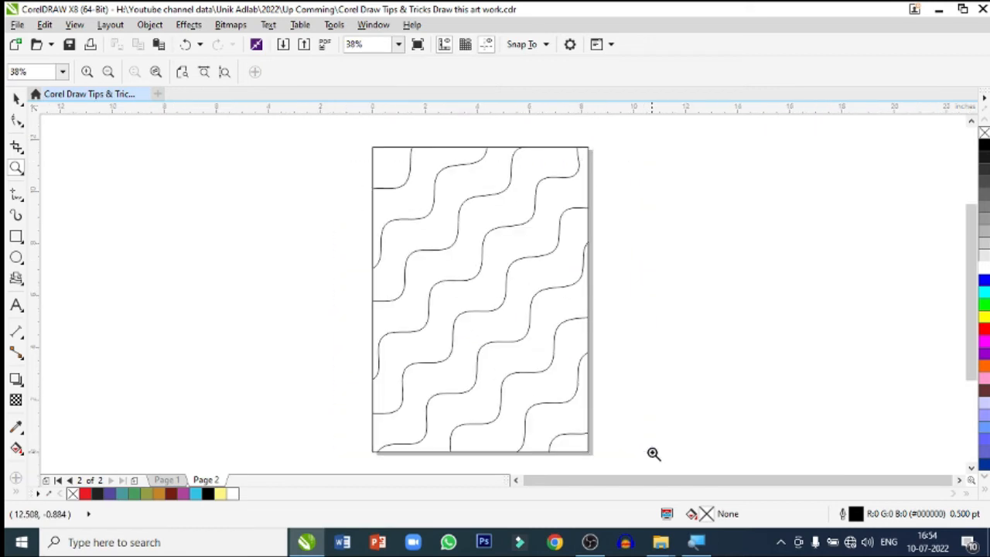
click(16, 99)
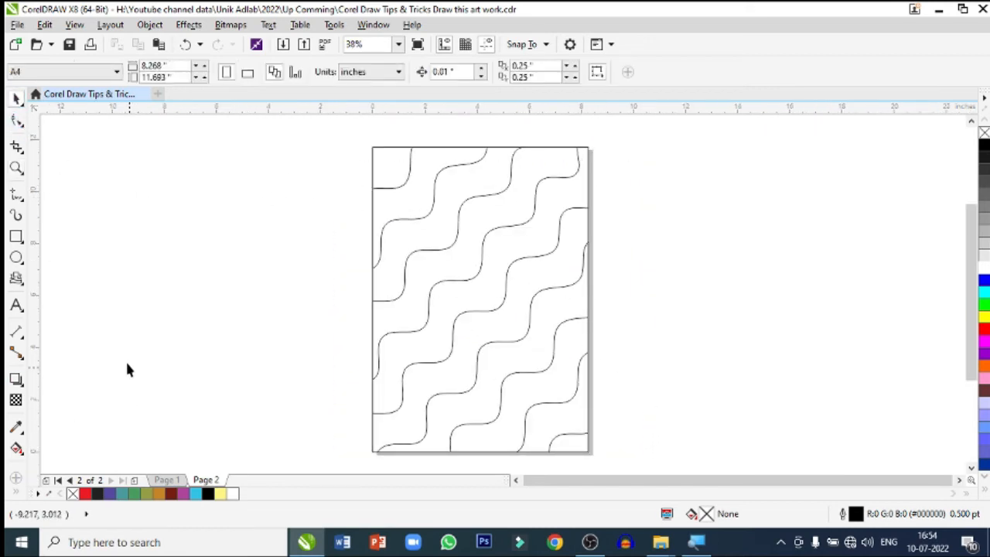
click(17, 495)
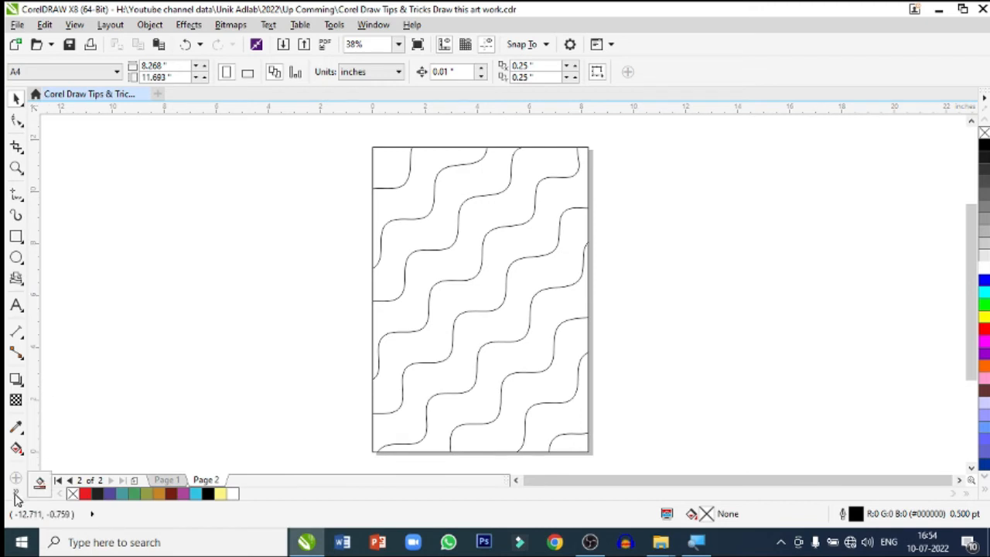
click(39, 484)
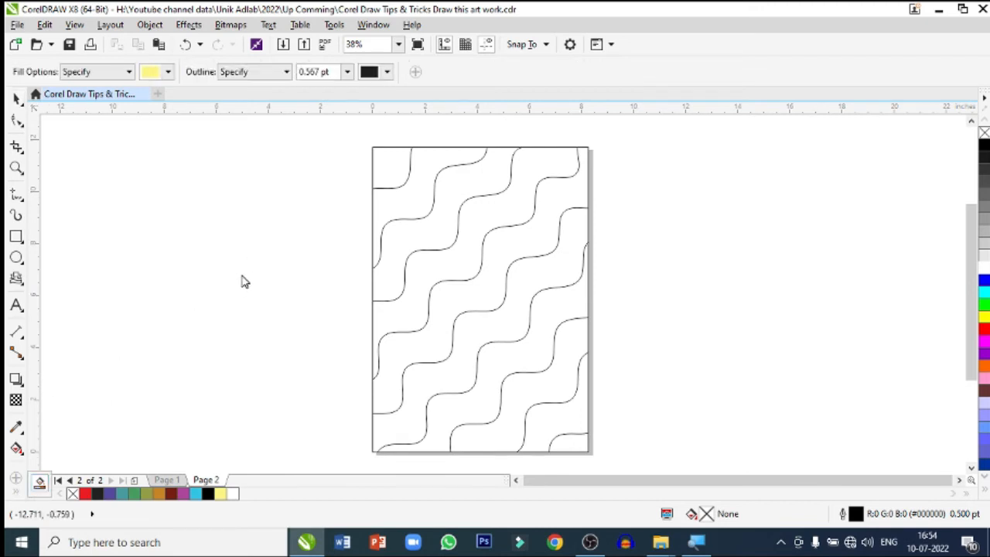
click(388, 170)
click(415, 210)
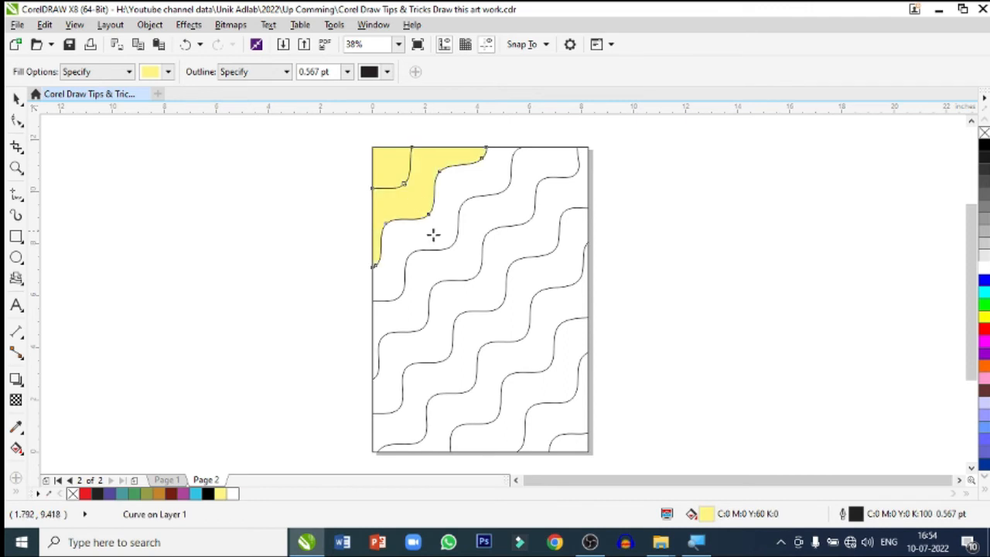
- Smart-fill the remaining eight wavy bands with light yellow, down to the page's lower-right corner
click(434, 234)
click(458, 260)
click(474, 289)
click(491, 322)
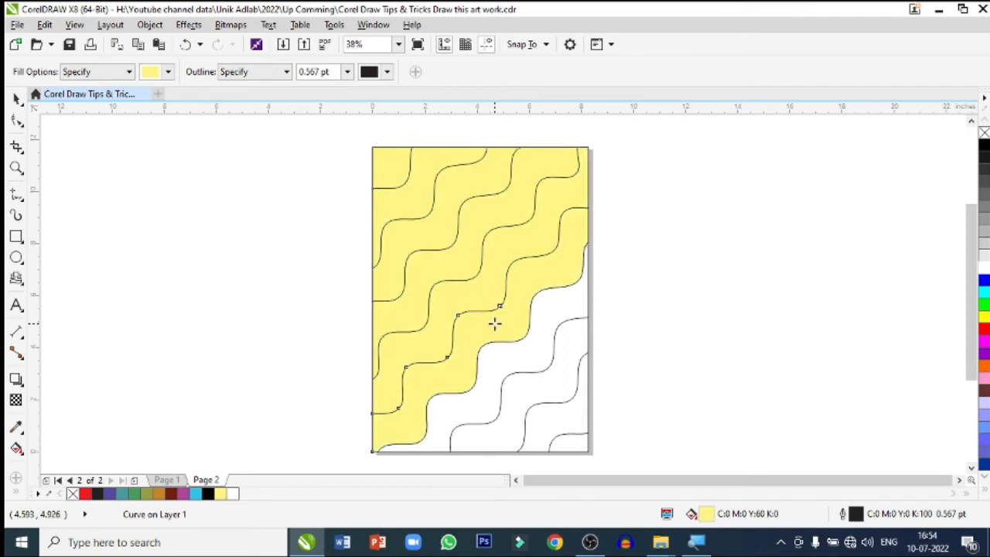
click(513, 354)
click(538, 387)
click(557, 416)
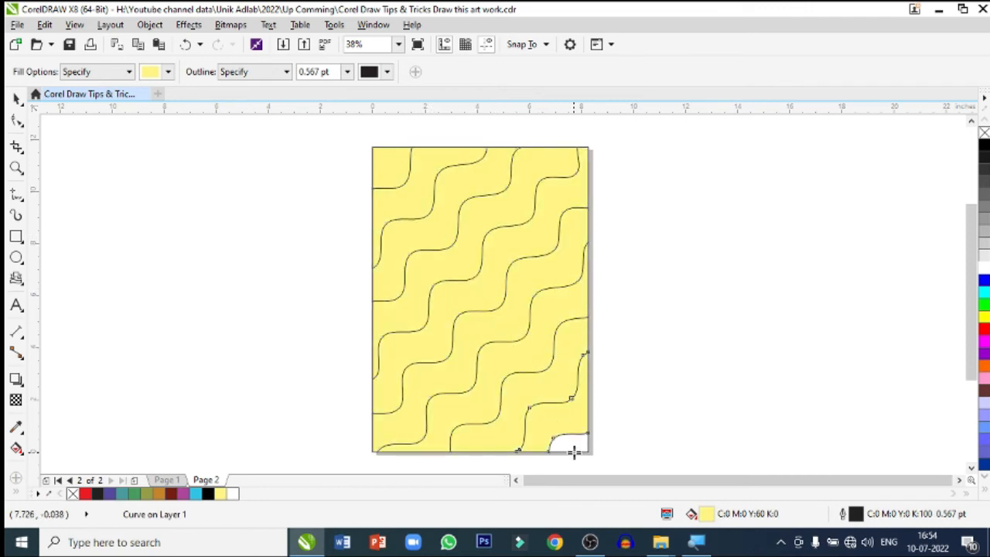
click(575, 449)
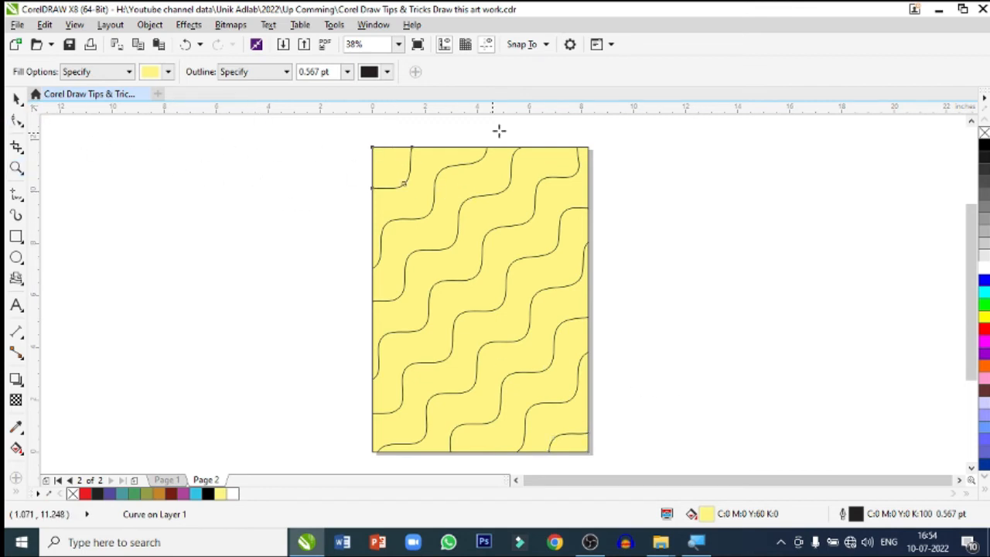
- Recolour the first three bands from the upper-left corner red, black and purple
click(85, 494)
click(424, 188)
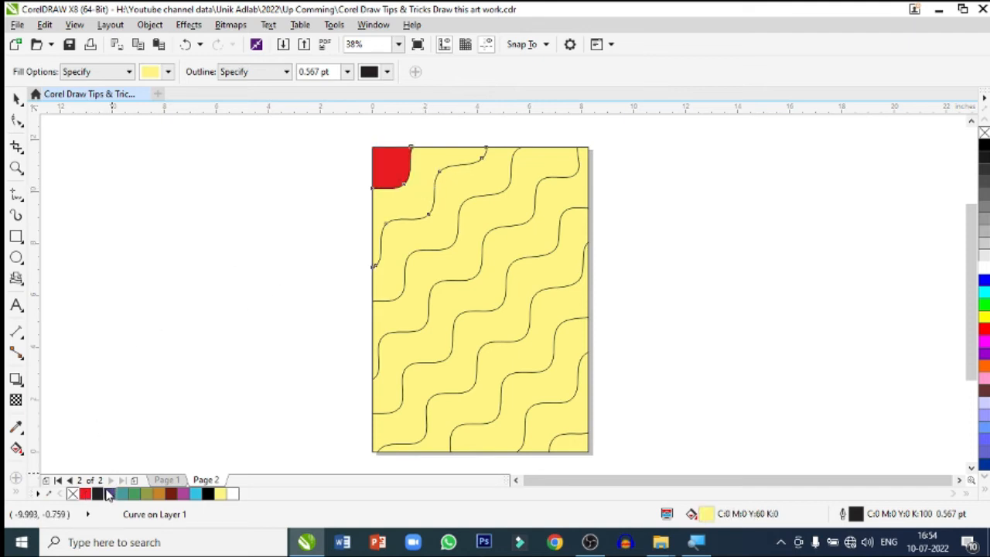
click(98, 494)
click(470, 253)
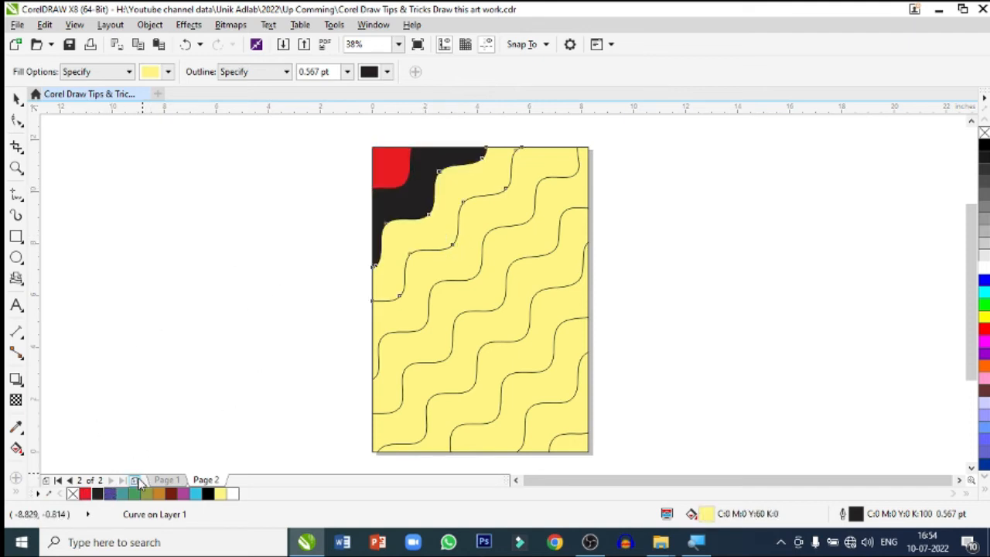
click(110, 493)
- Recolour the fourth to seventh bands teal, olive green, orange-brown and dark red
click(465, 268)
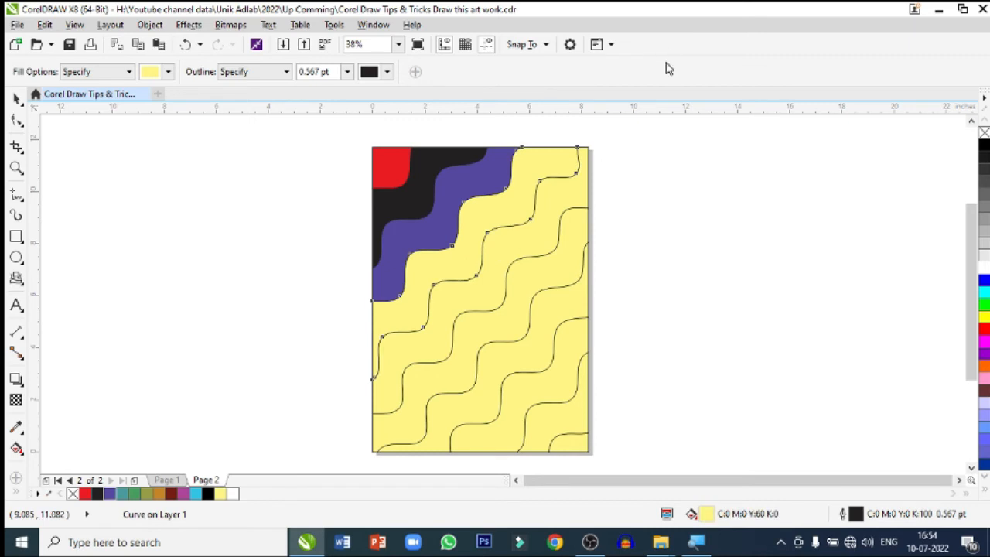
click(122, 493)
click(458, 299)
click(147, 494)
click(457, 358)
click(160, 494)
click(492, 370)
click(172, 494)
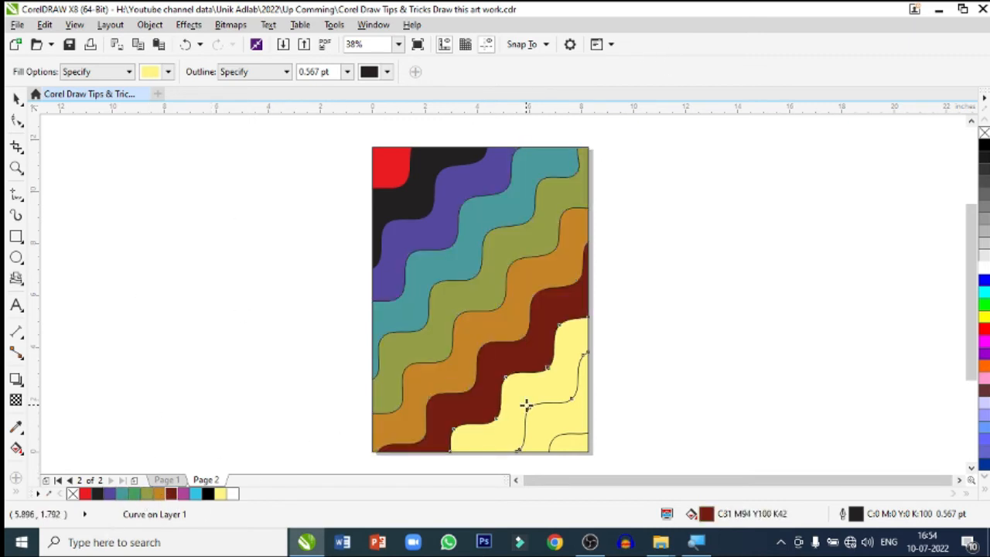
- Recolour the eighth band magenta, the ninth light blue and the lower-right corner band green
click(526, 404)
click(183, 493)
click(552, 421)
click(195, 494)
click(232, 494)
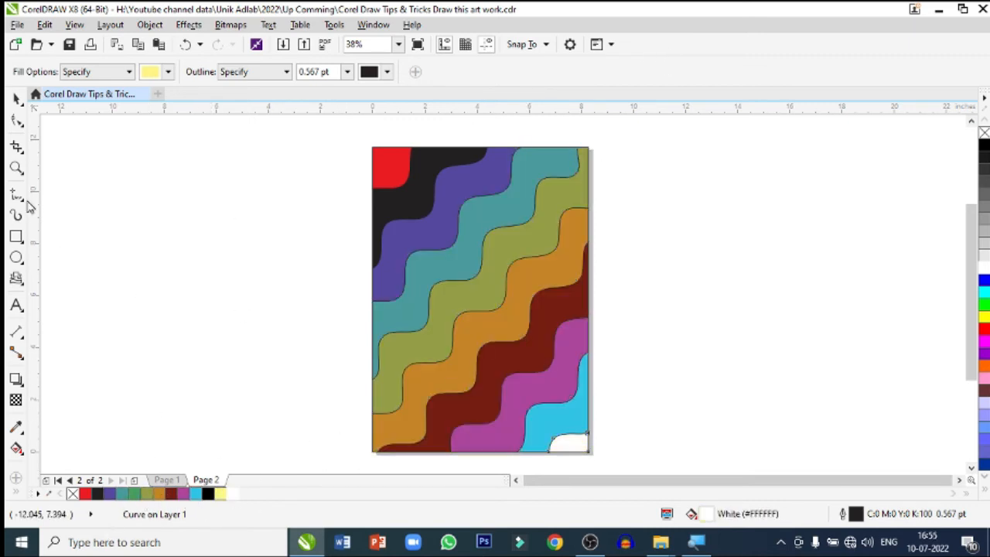
click(135, 493)
- Select all objects of the artwork and set their outline width to 1.0 pt
key(z)
scroll(440, 286, down, 1)
drag(670, 473, 641, 404)
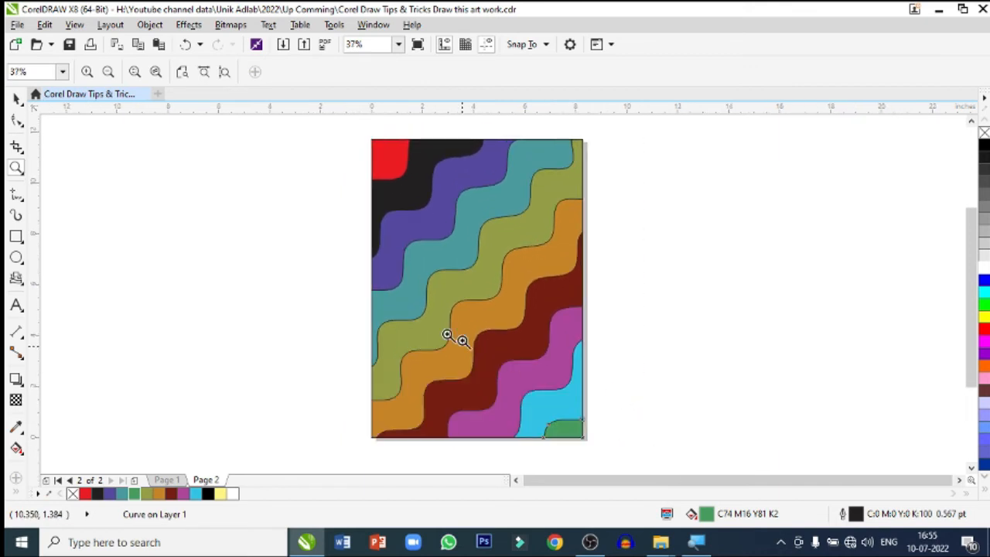
key(F3)
scroll(469, 257, down, 5)
drag(443, 227, 589, 350)
click(16, 99)
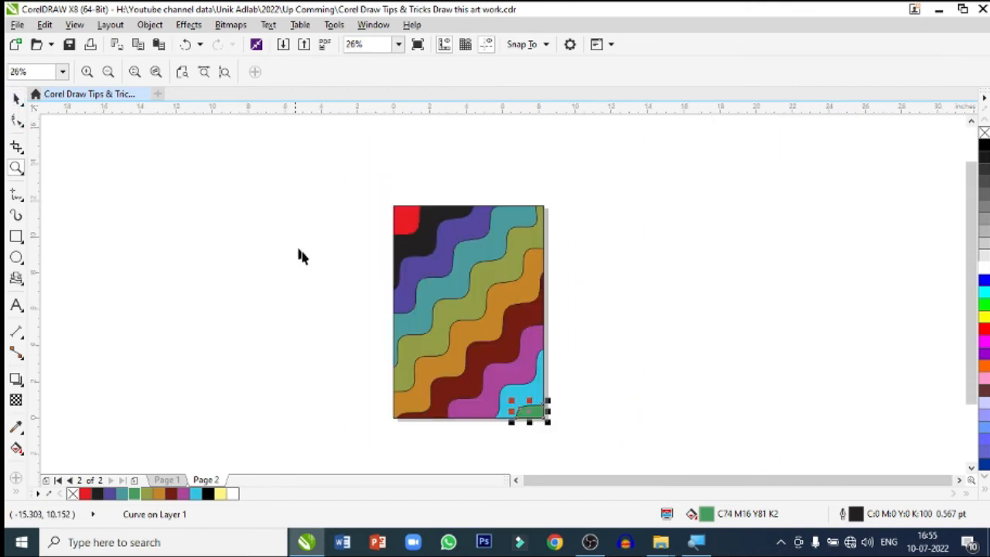
drag(363, 182, 602, 437)
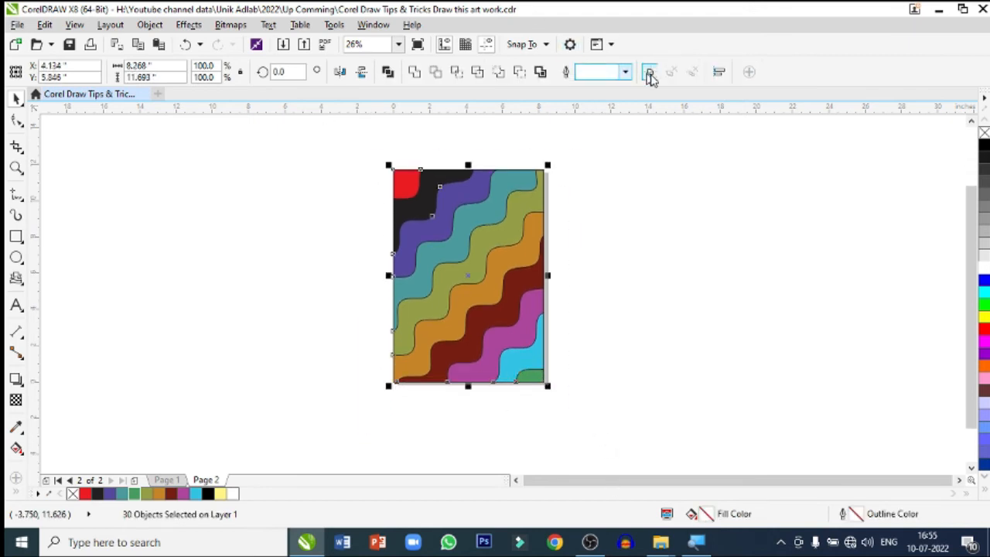
click(623, 72)
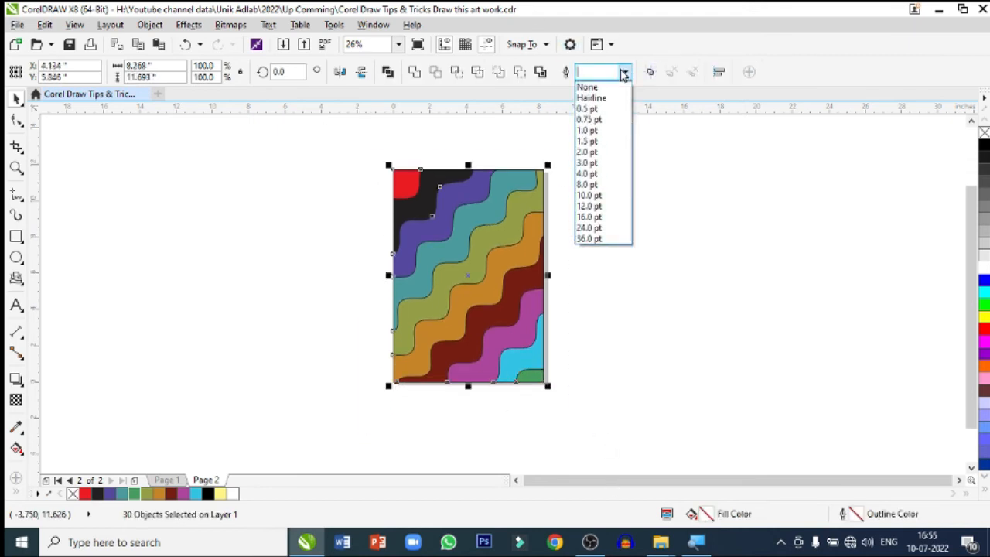
click(605, 130)
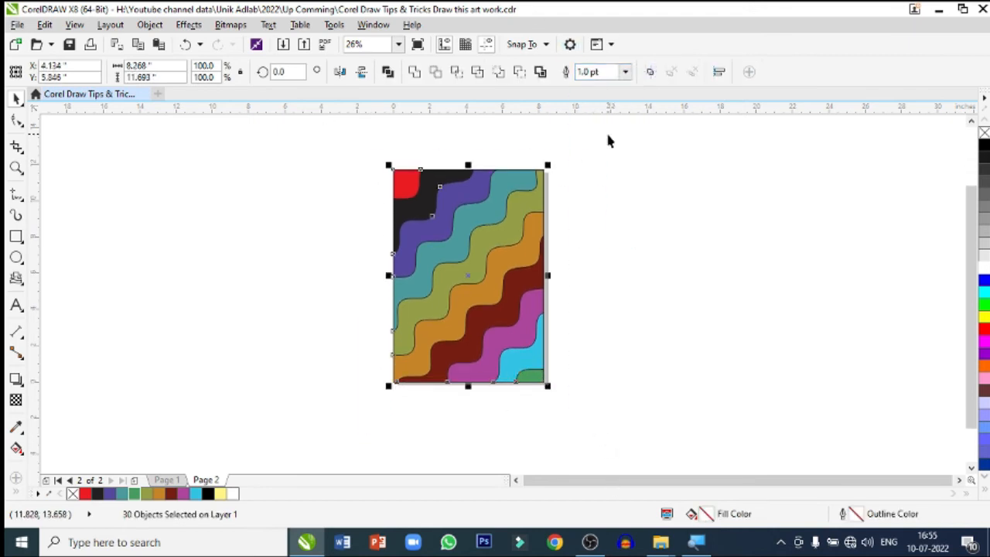
- Colour the outlines of all selected artwork objects white, and show the finished page enlarged
right_click(984, 267)
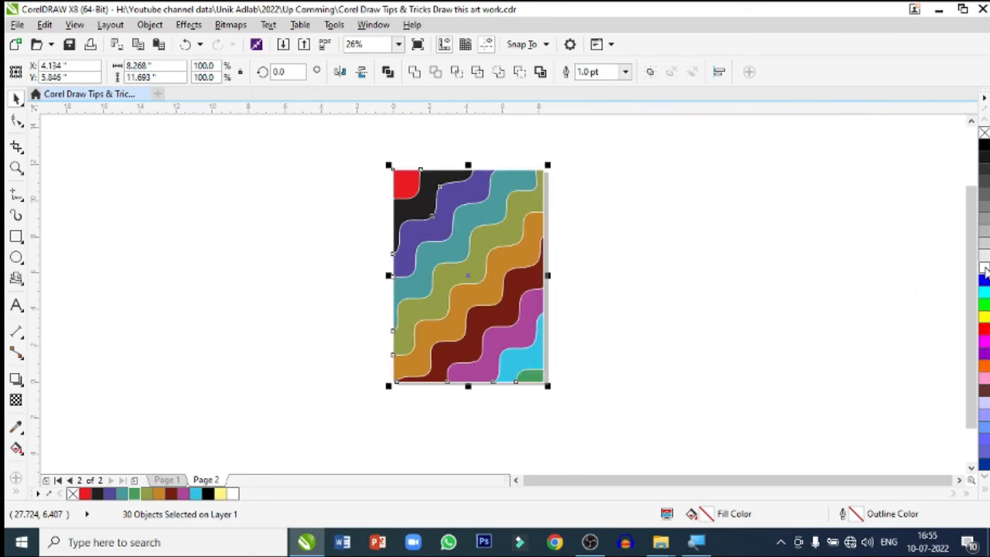
click(679, 248)
click(17, 167)
drag(373, 161, 596, 399)
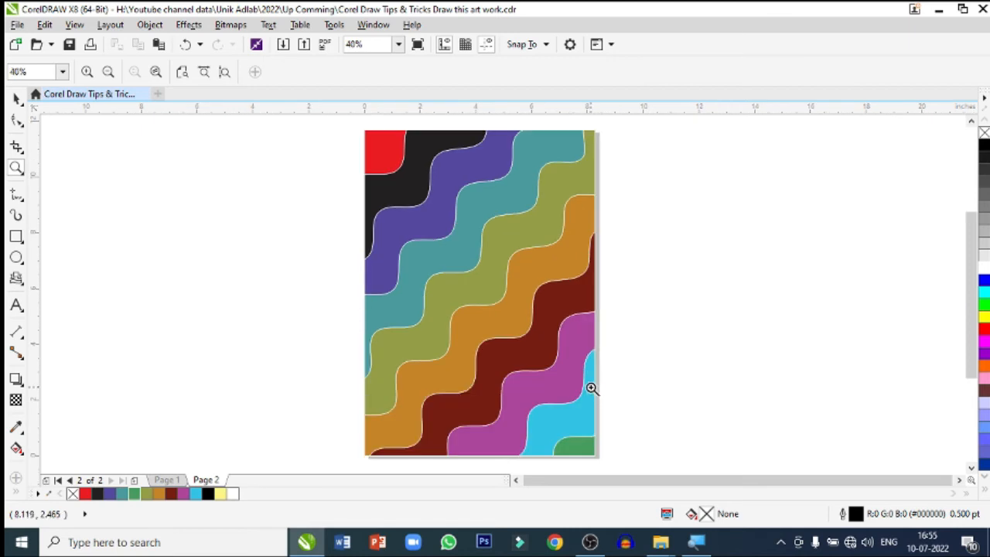